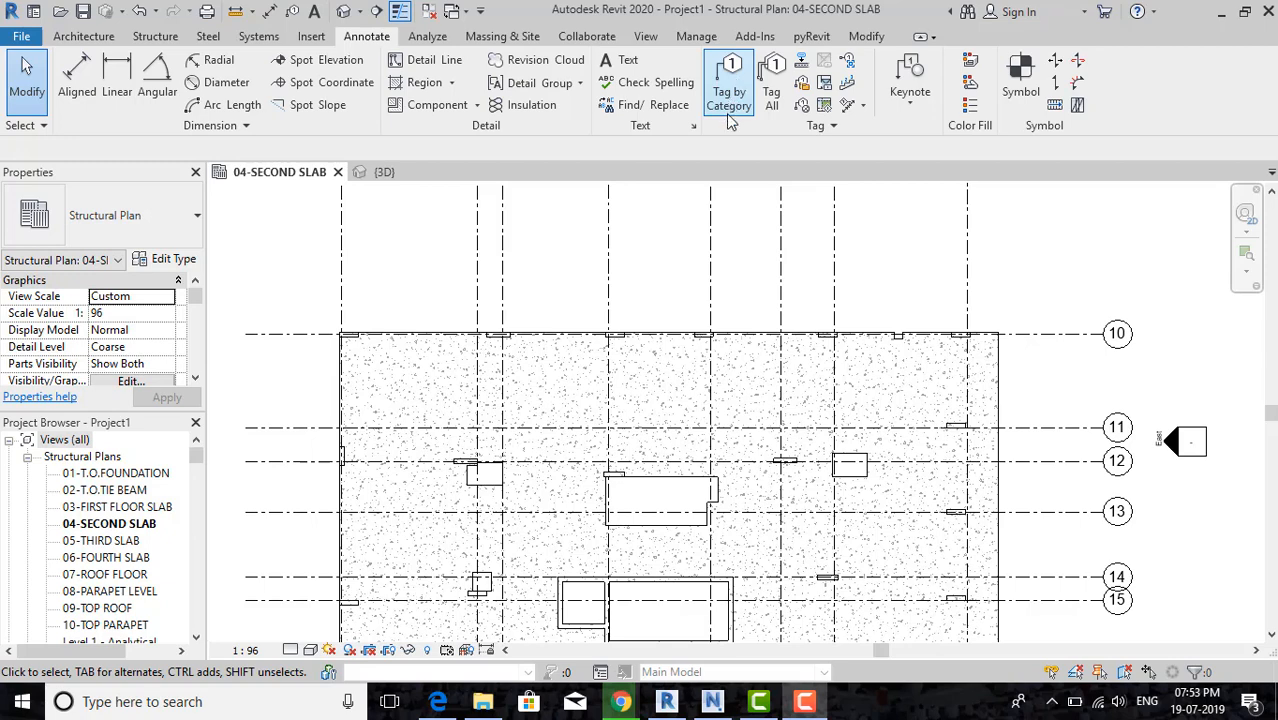
Switch to the ACP_Revit_Structure.pdf exam guide and review the documentation objective on adding and modifying text annotations.
{"action": "left_click", "coordinate": [438, 703]}
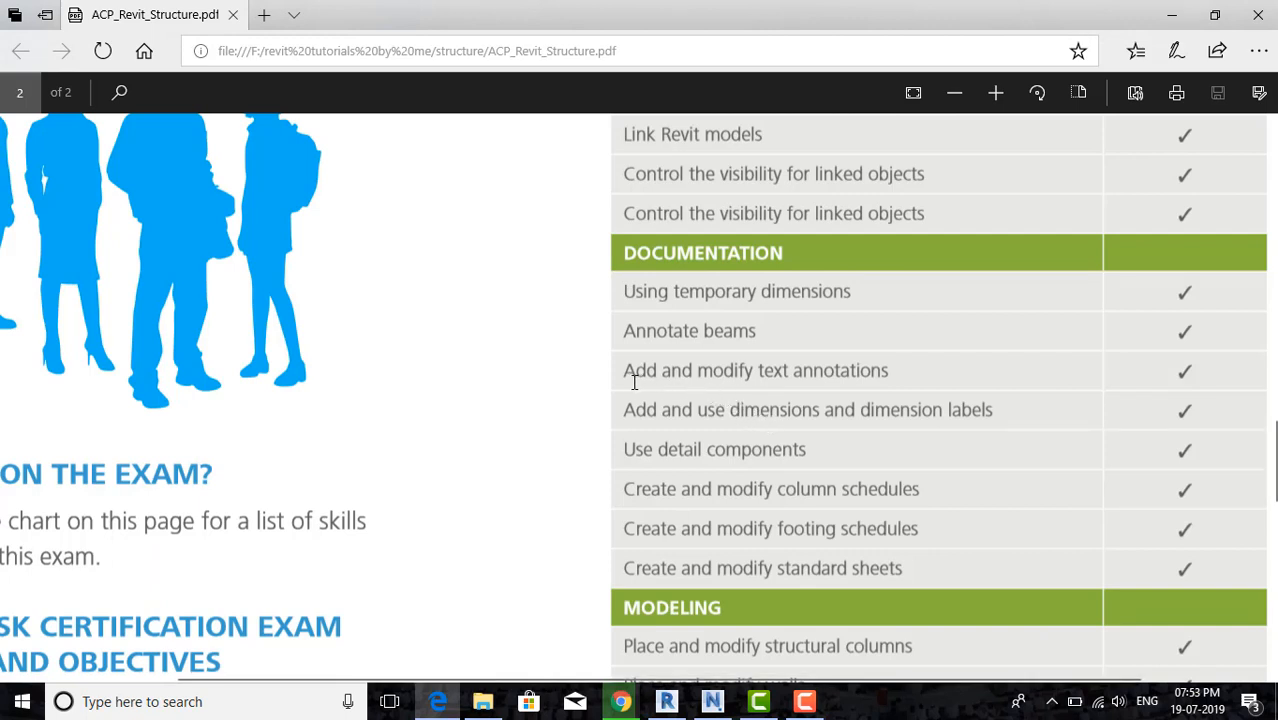
{"action": "left_click_drag", "start_coordinate": [633, 380], "coordinate": [904, 382]}
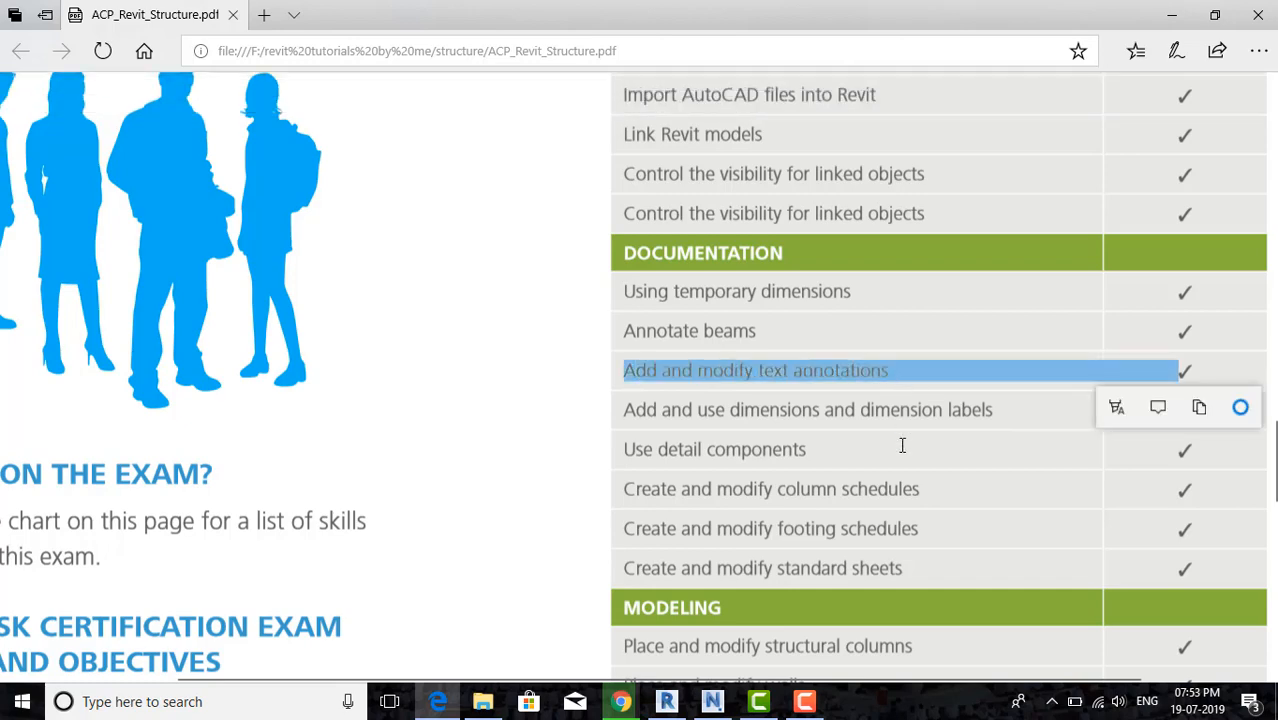
{"action": "left_click", "coordinate": [902, 451]}
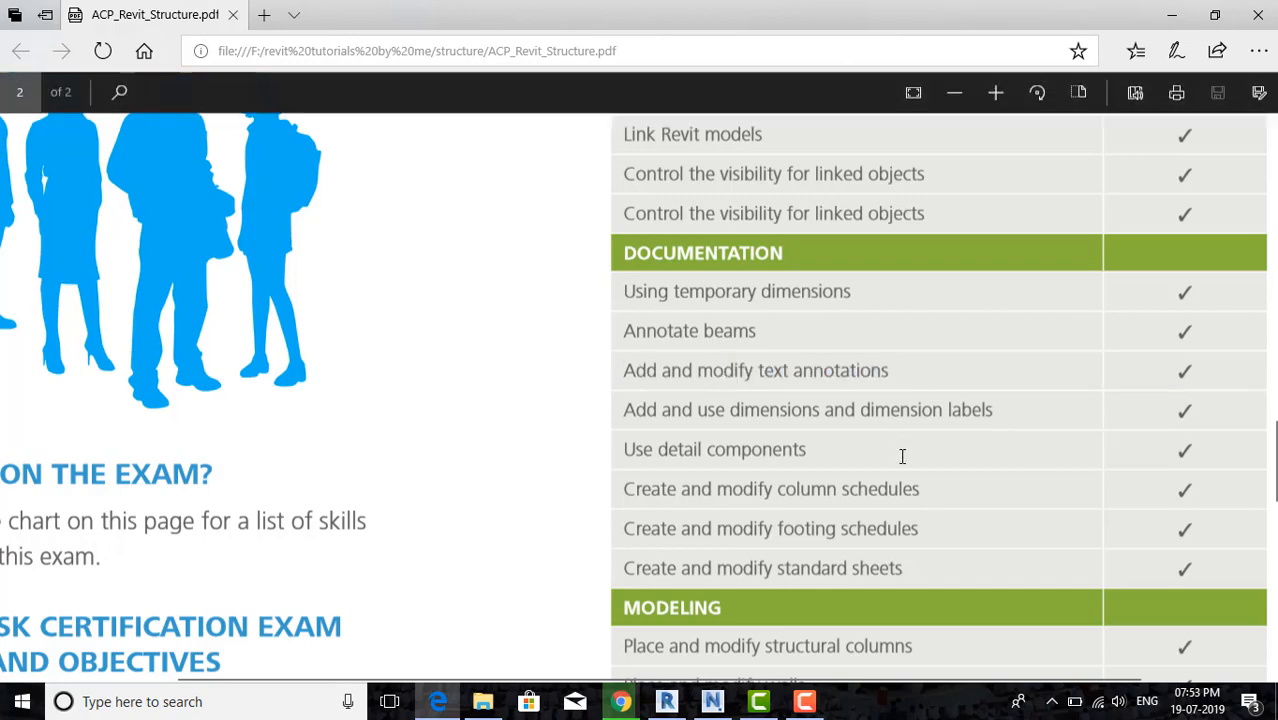
{"action": "left_click", "coordinate": [1172, 15]}
{"action": "middle_click_drag", "start_coordinate": [637, 430], "coordinate": [634, 349]}
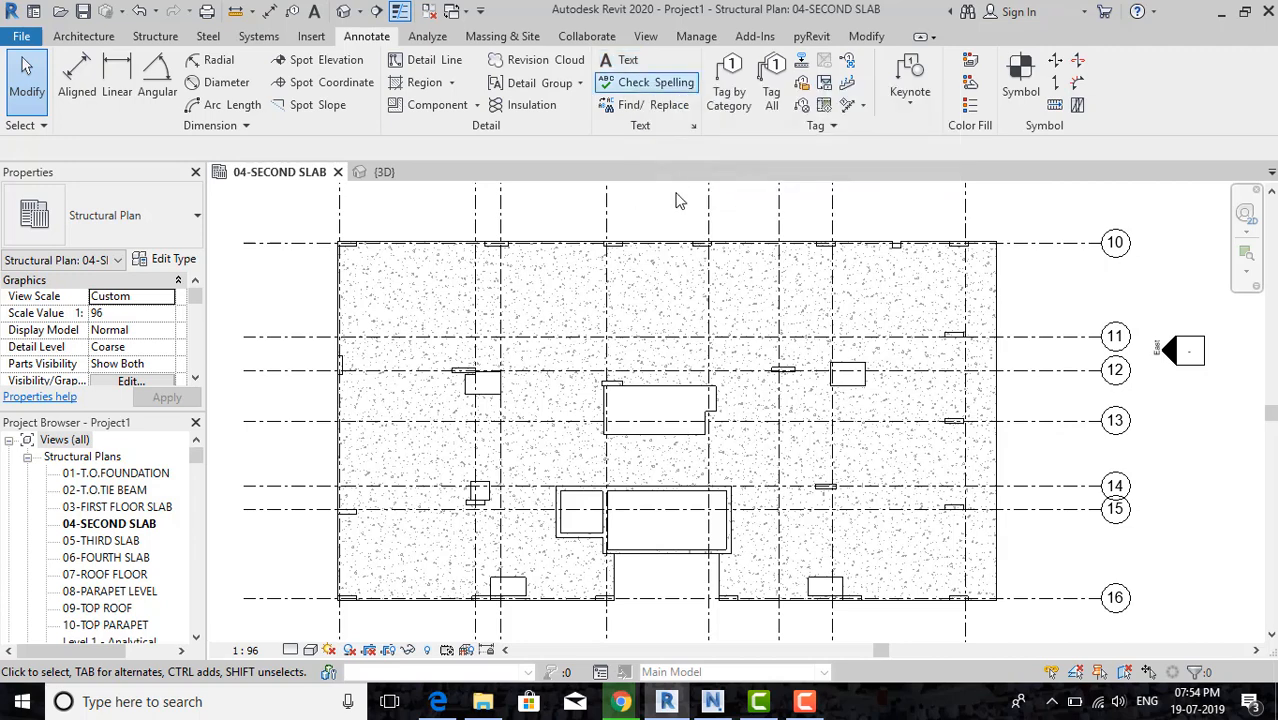
{"action": "left_click", "coordinate": [630, 62]}
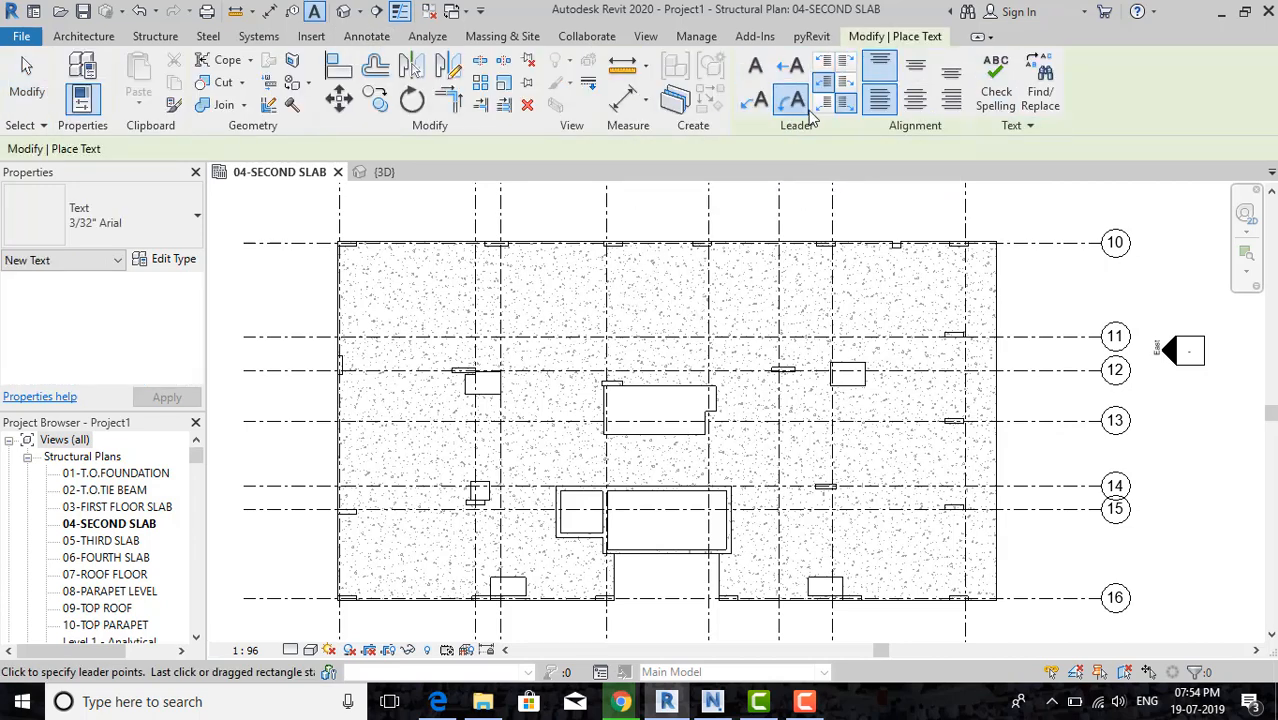
{"action": "key", "text": "Escape"}
{"action": "key", "text": "Escape"}
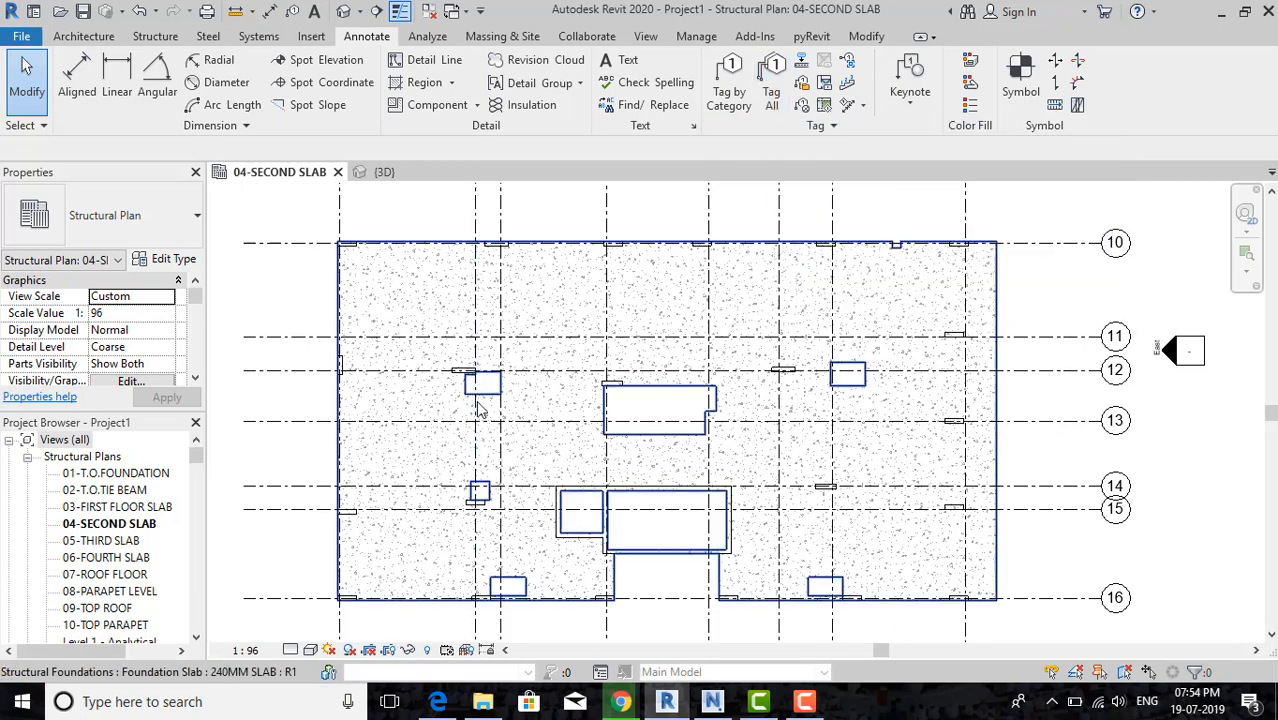
{"action": "scroll", "coordinate": [497, 398], "scroll_direction": "up", "scroll_amount": 2}
{"action": "left_click", "coordinate": [571, 405]}
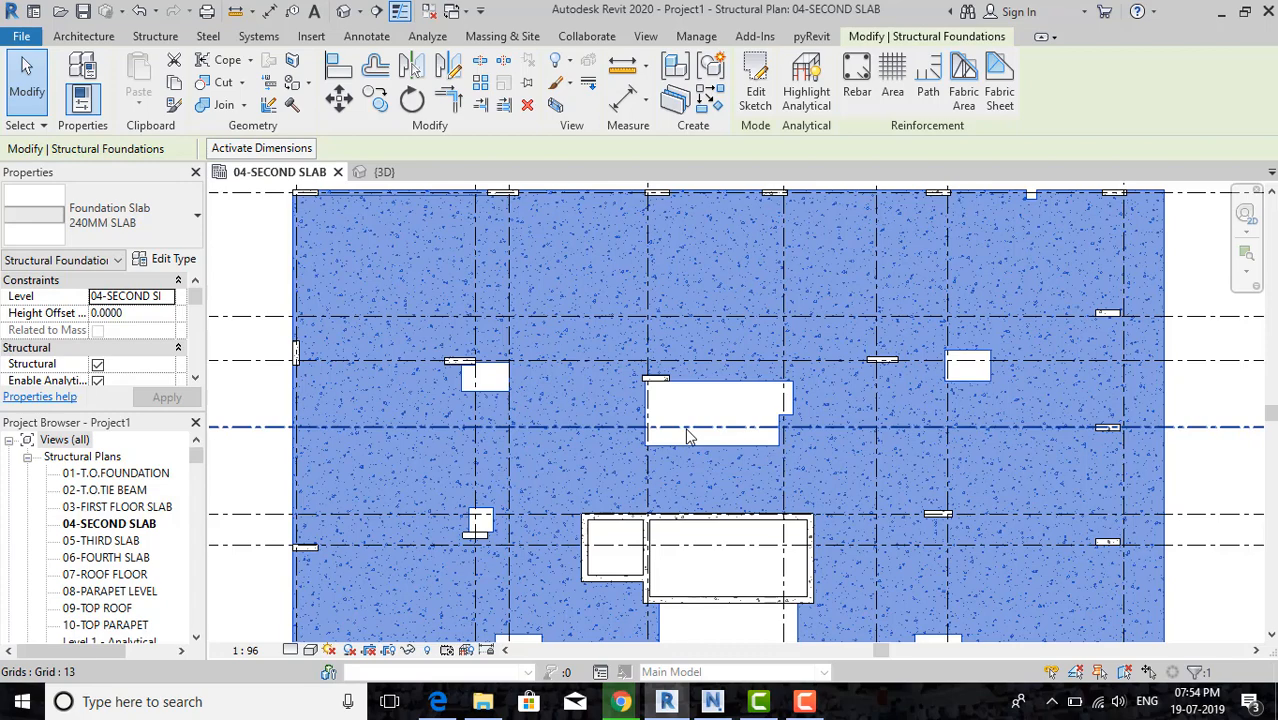
{"action": "key", "text": "Escape"}
Draw two crossing diagonal model lines in the <Hidden> line style across the small slab opening beside grid 12.
{"action": "left_click", "coordinate": [155, 36]}
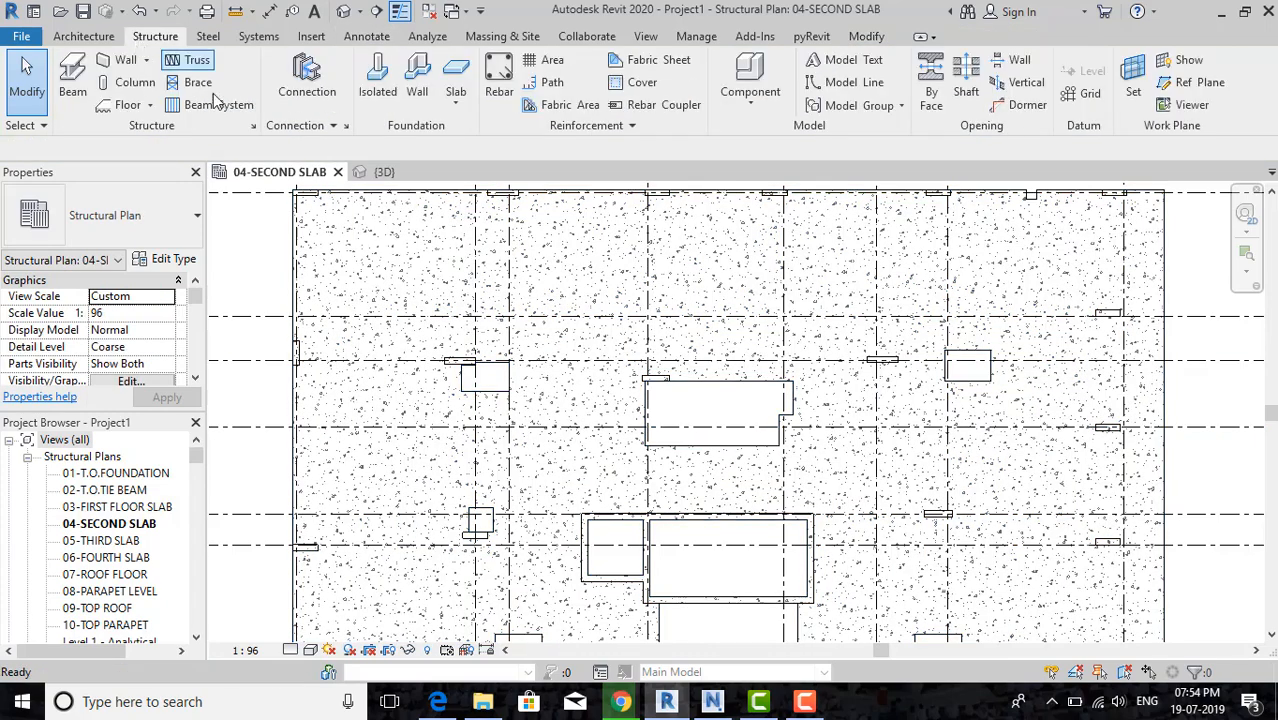
{"action": "left_click", "coordinate": [845, 82]}
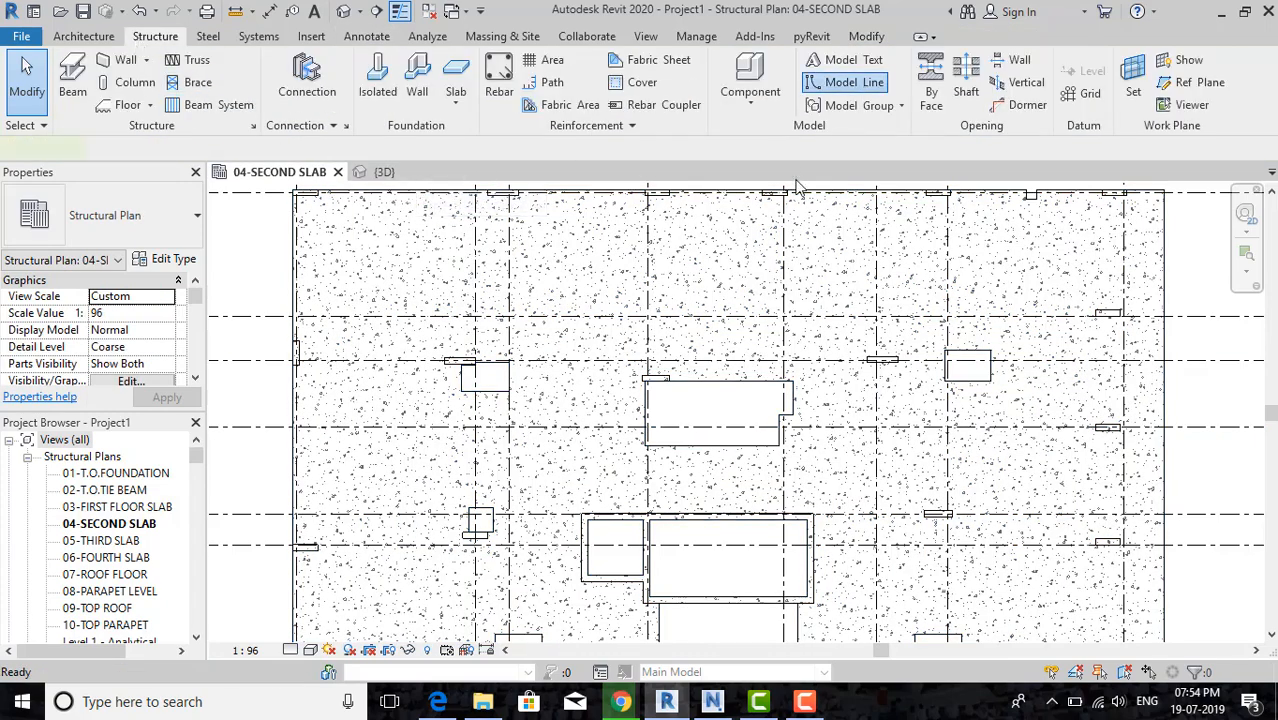
{"action": "left_click", "coordinate": [930, 91]}
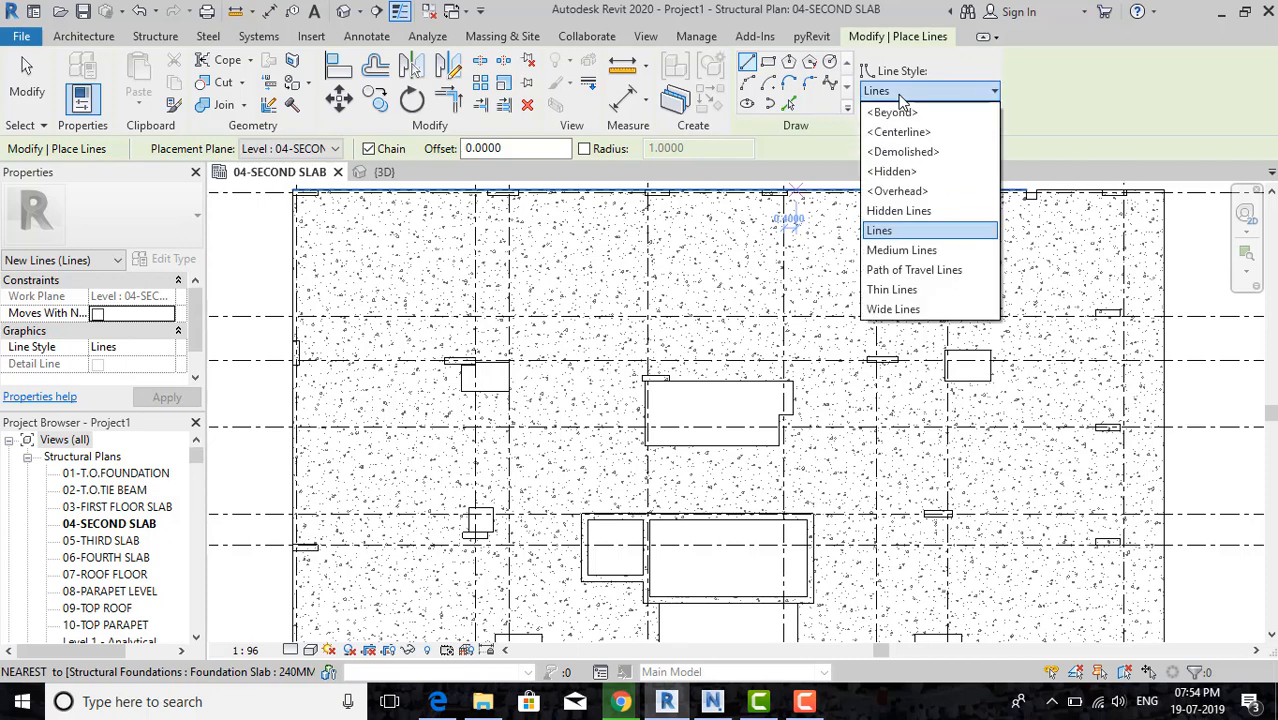
{"action": "left_click", "coordinate": [920, 174]}
{"action": "scroll", "coordinate": [675, 437], "scroll_direction": "up", "scroll_amount": 3}
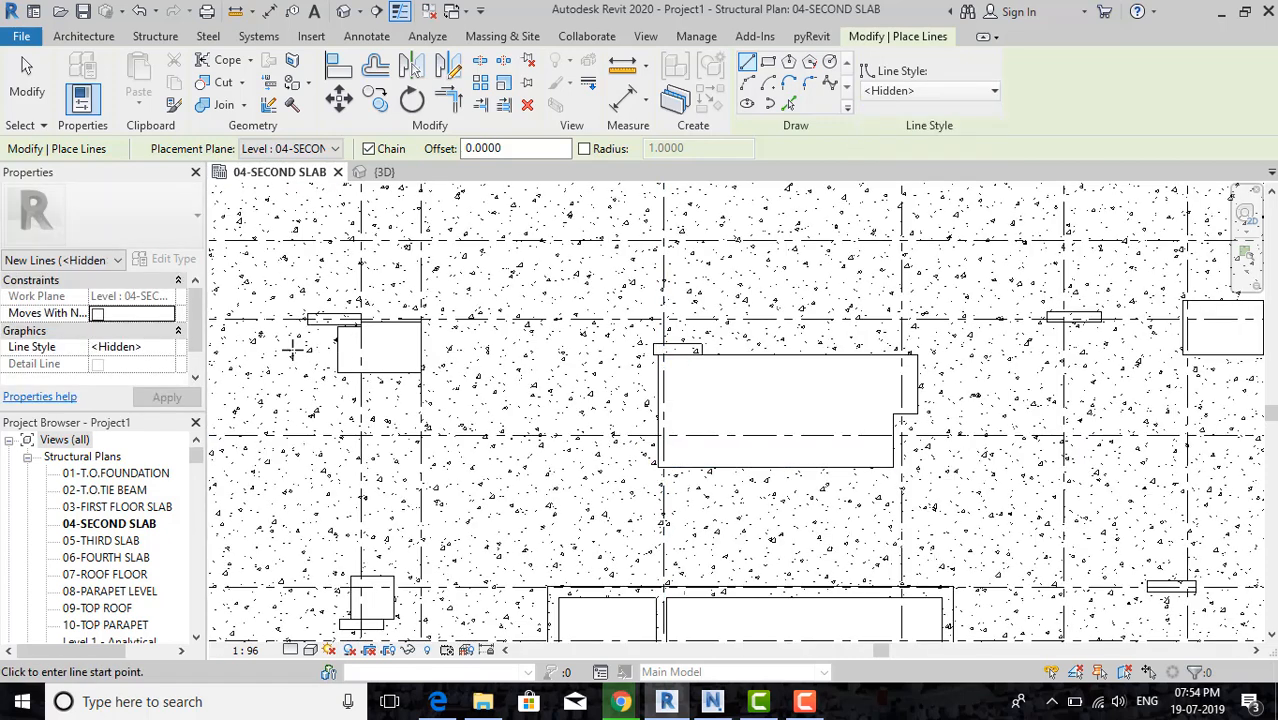
{"action": "scroll", "coordinate": [293, 348], "scroll_direction": "up", "scroll_amount": 2}
{"action": "left_click", "coordinate": [350, 377]}
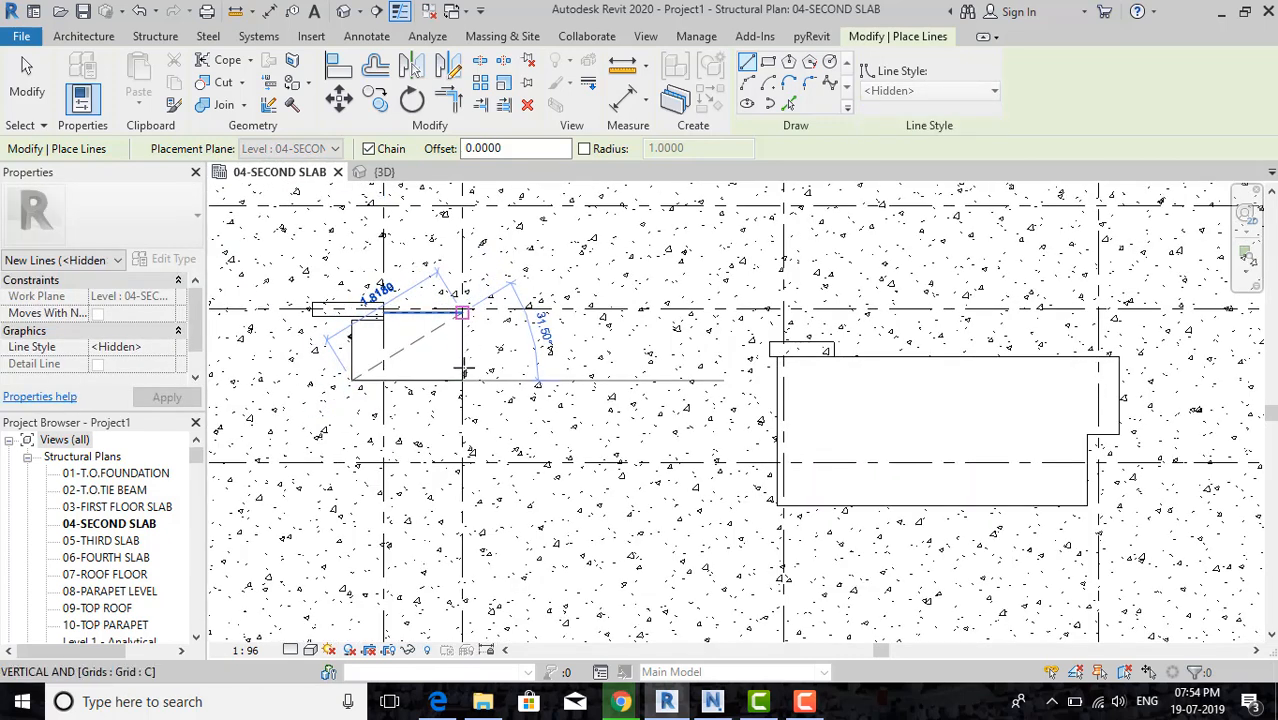
{"action": "left_click", "coordinate": [462, 312]}
{"action": "left_click", "coordinate": [462, 380]}
{"action": "left_click", "coordinate": [352, 320]}
{"action": "key", "text": "Escape"}
{"action": "key", "text": "Escape"}
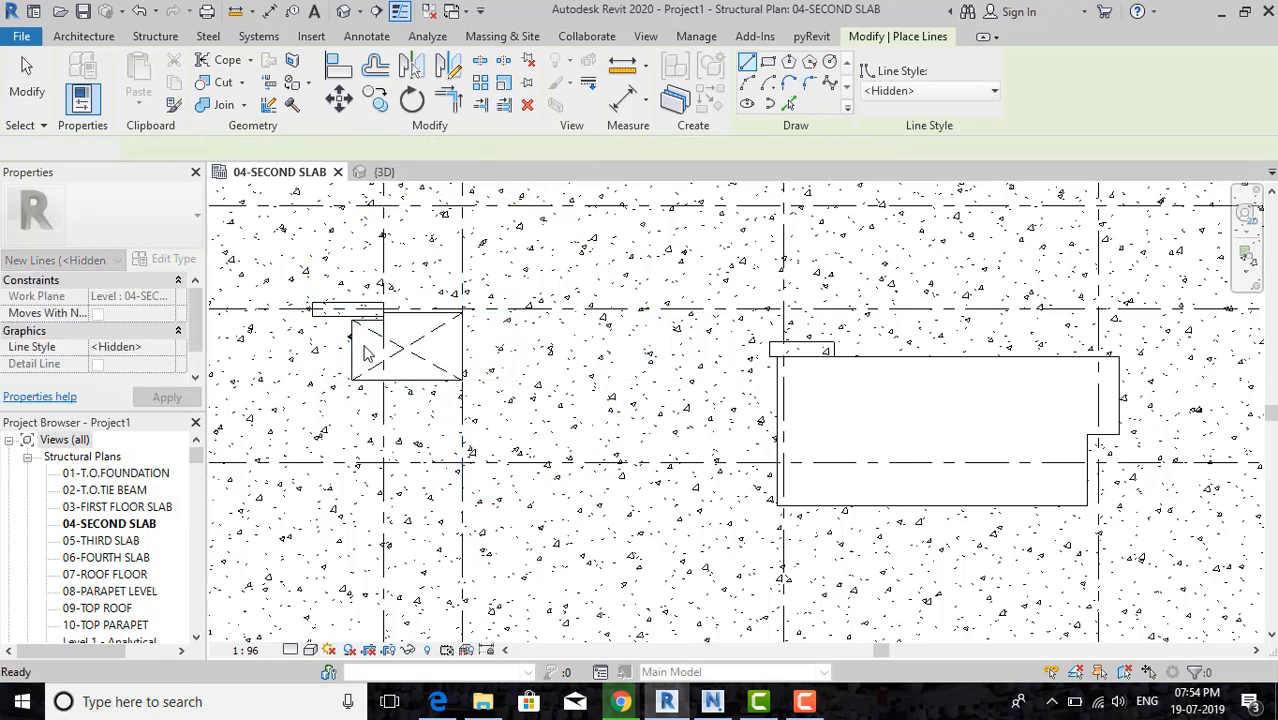
Tag the floor slab by category at its west edge near grid 13, using a horizontal tag with an attached-end leader.
{"action": "scroll", "coordinate": [365, 352], "scroll_direction": "up", "scroll_amount": 2}
{"action": "middle_click_drag", "start_coordinate": [507, 395], "coordinate": [583, 422]}
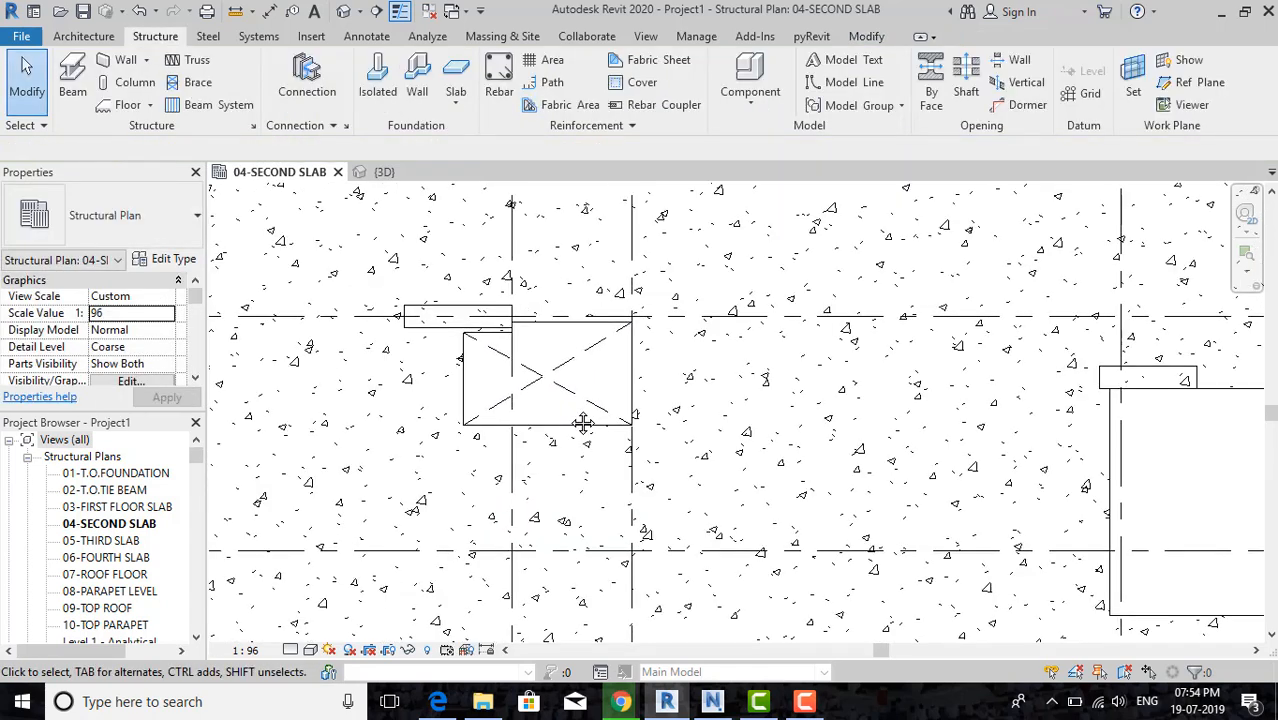
{"action": "left_click", "coordinate": [366, 36]}
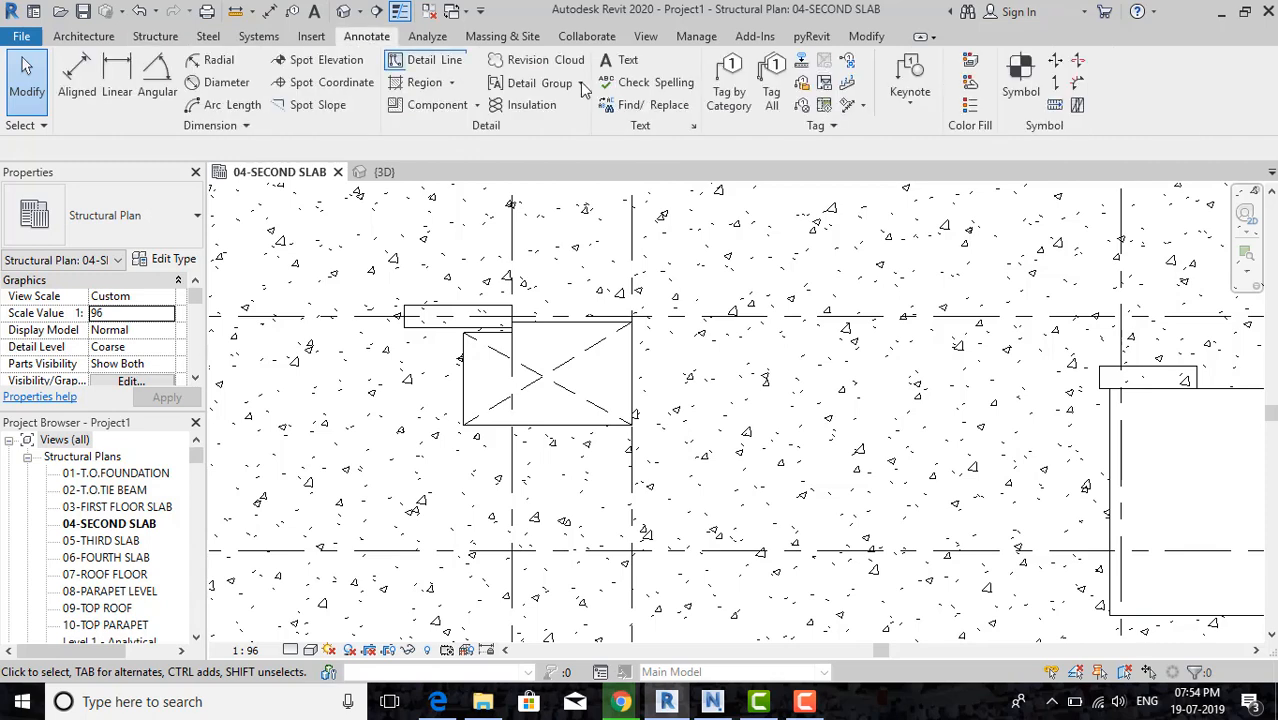
{"action": "left_click", "coordinate": [730, 88]}
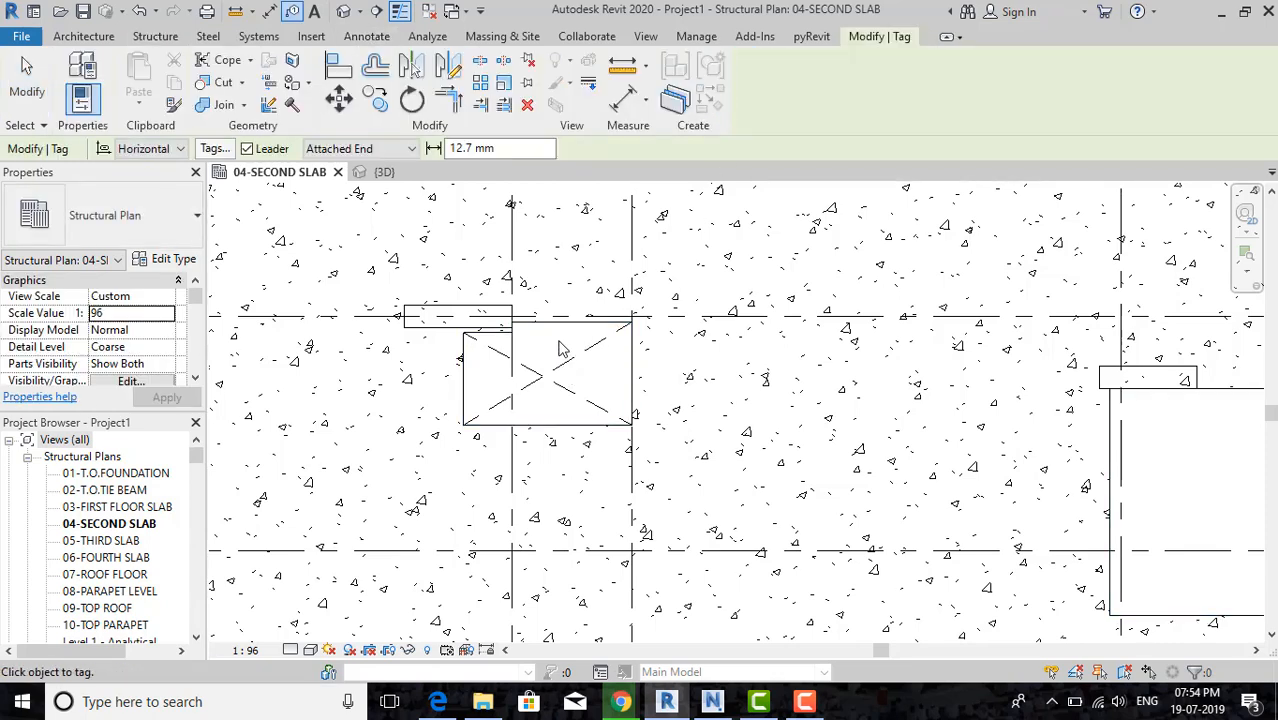
{"action": "scroll", "coordinate": [566, 345], "scroll_direction": "down", "scroll_amount": 2}
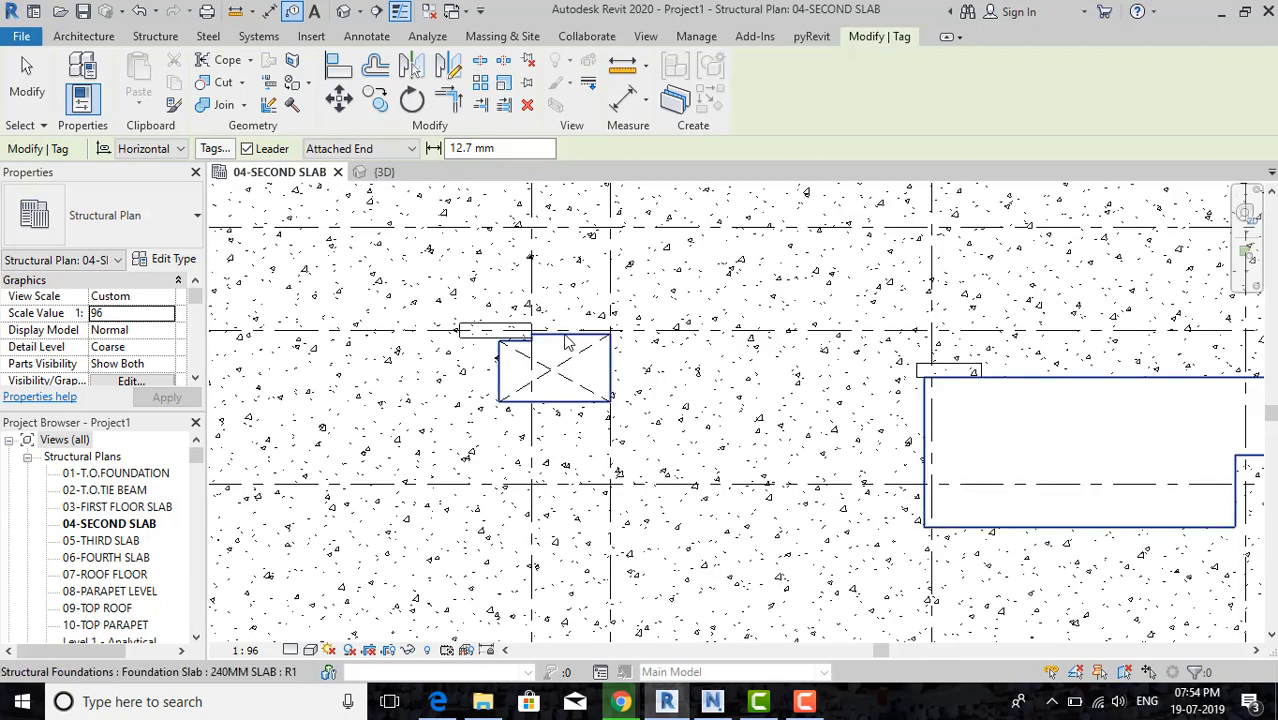
{"action": "scroll", "coordinate": [614, 350], "scroll_direction": "down", "scroll_amount": 5}
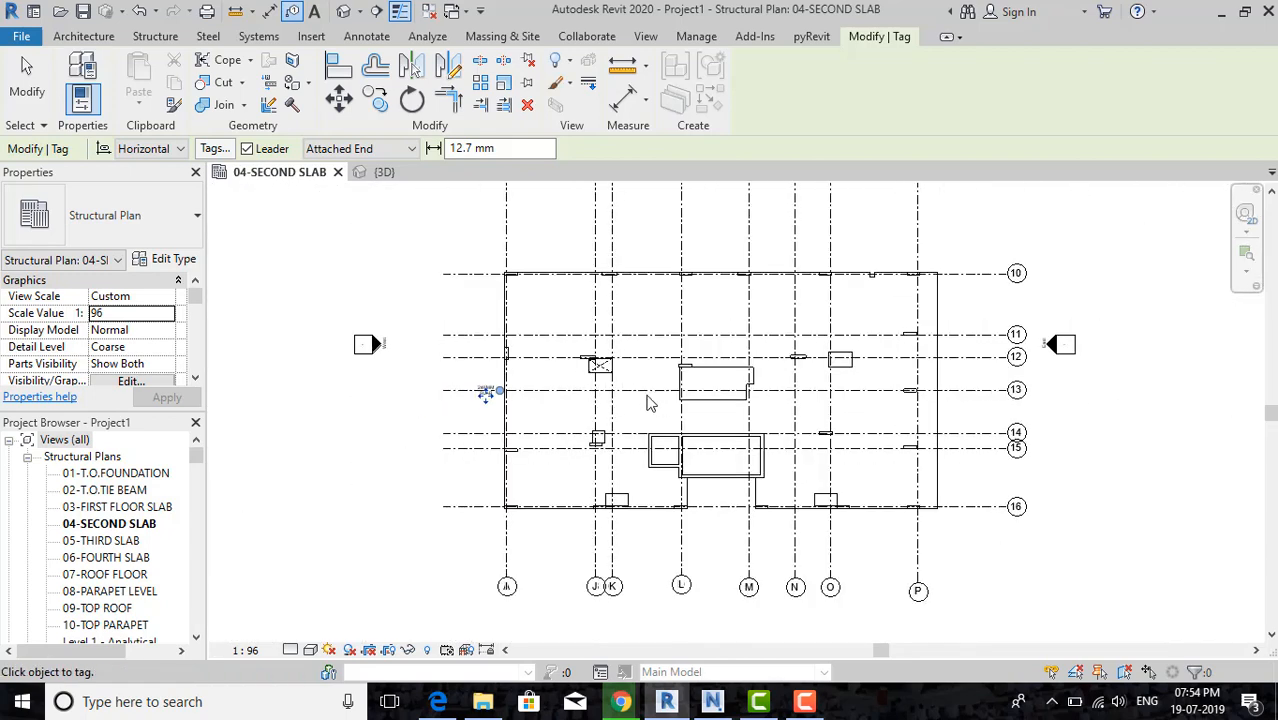
{"action": "scroll", "coordinate": [442, 392], "scroll_direction": "up", "scroll_amount": 5}
{"action": "left_click_drag", "start_coordinate": [424, 398], "coordinate": [519, 328]}
{"action": "scroll", "coordinate": [833, 318], "scroll_direction": "up", "scroll_amount": 1}
{"action": "middle_click_drag", "start_coordinate": [833, 318], "coordinate": [810, 375]}
{"action": "key", "text": "Escape"}
{"action": "key", "text": "Escape"}
{"action": "scroll", "coordinate": [800, 352], "scroll_direction": "down", "scroll_amount": 1}
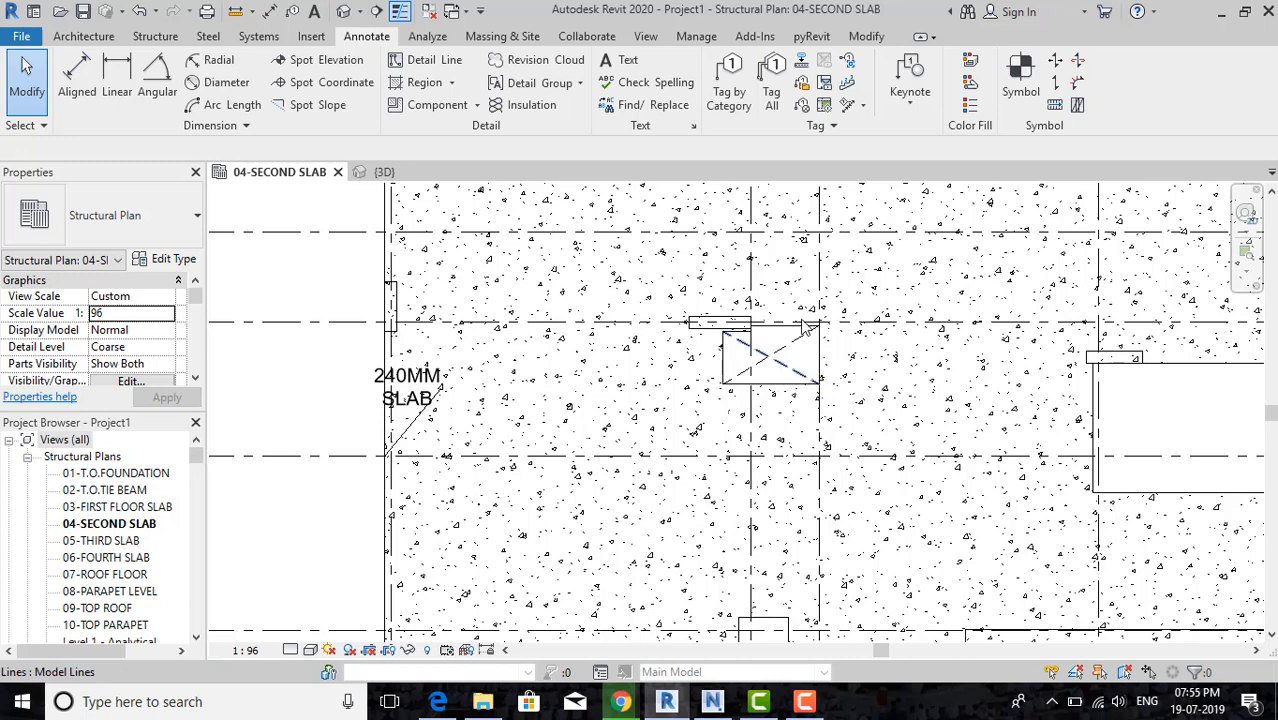
{"action": "left_click", "coordinate": [812, 372]}
{"action": "key", "text": "Escape"}
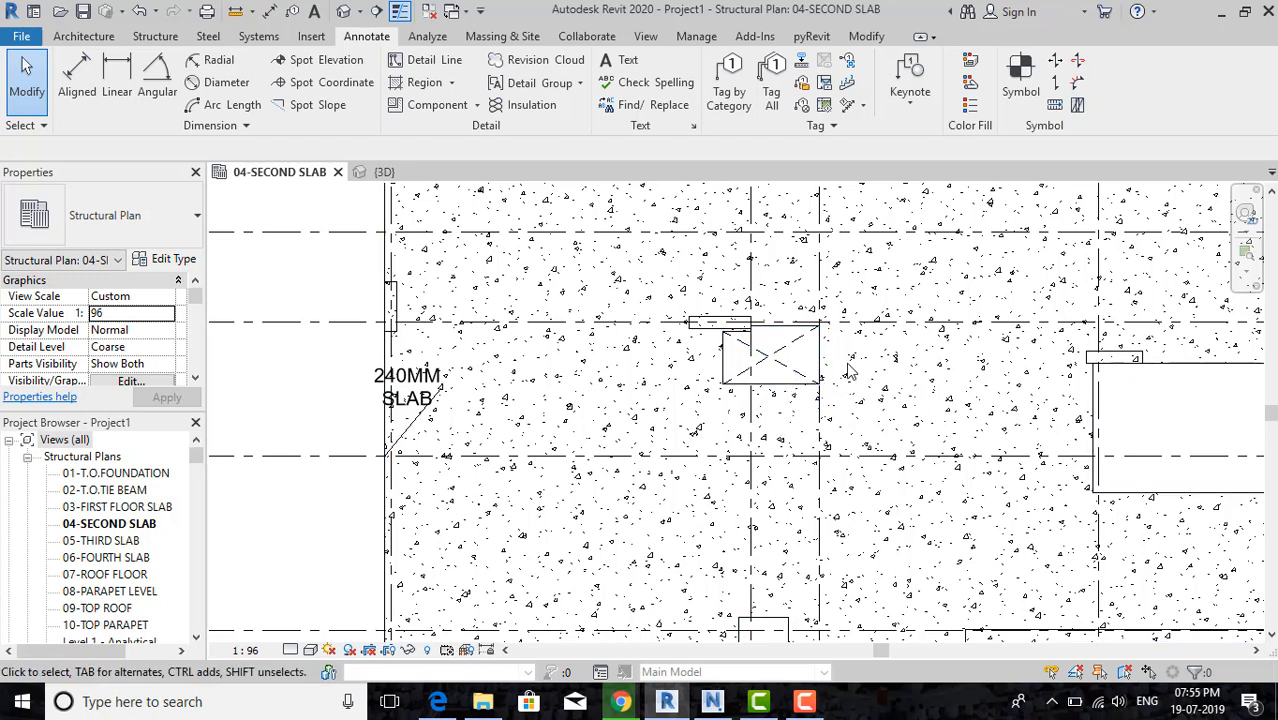
{"action": "scroll", "coordinate": [822, 371], "scroll_direction": "up", "scroll_amount": 2}
{"action": "middle_click_drag", "start_coordinate": [822, 371], "coordinate": [733, 391]}
{"action": "scroll", "coordinate": [733, 392], "scroll_direction": "up", "scroll_amount": 1}
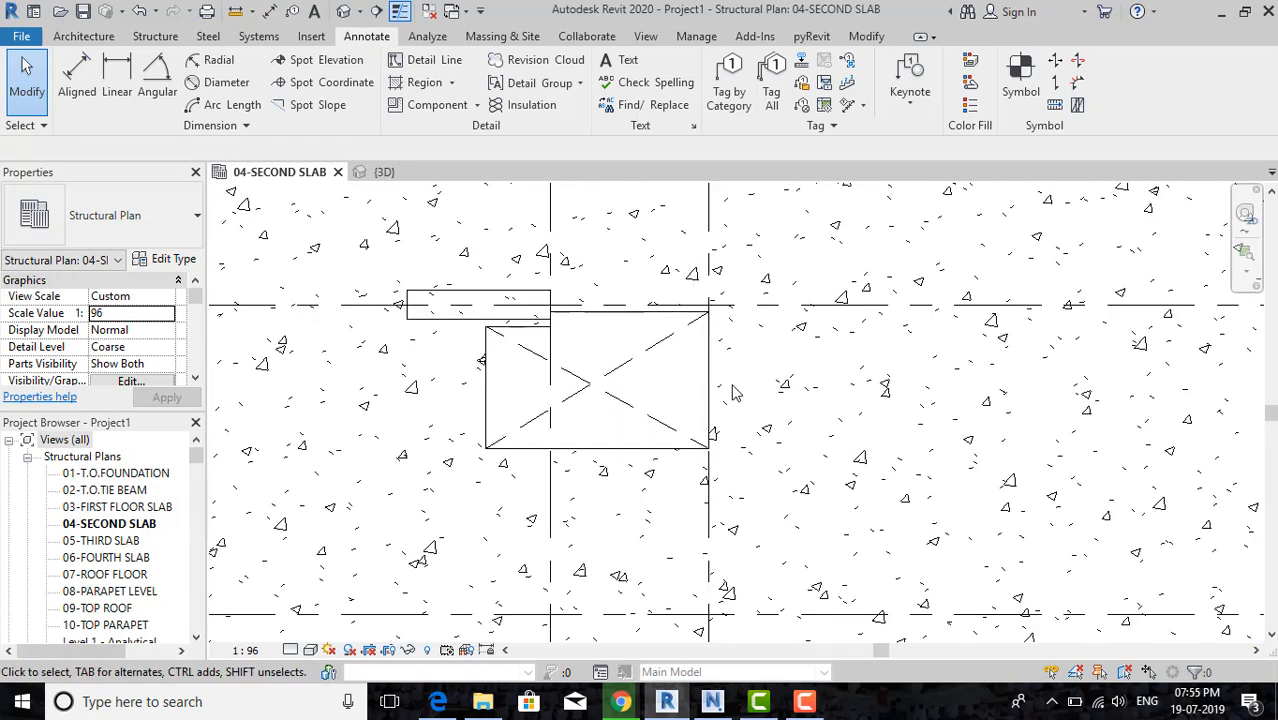
{"action": "left_click", "coordinate": [627, 62]}
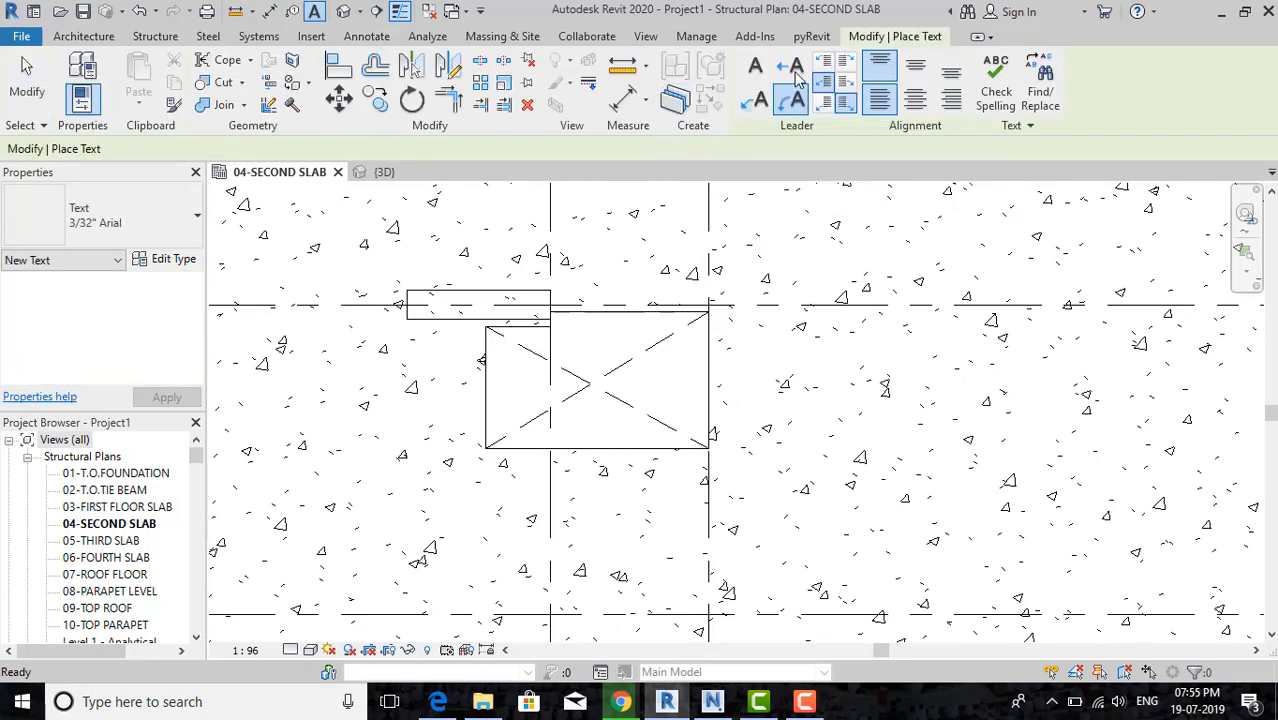
{"action": "left_click", "coordinate": [500, 365]}
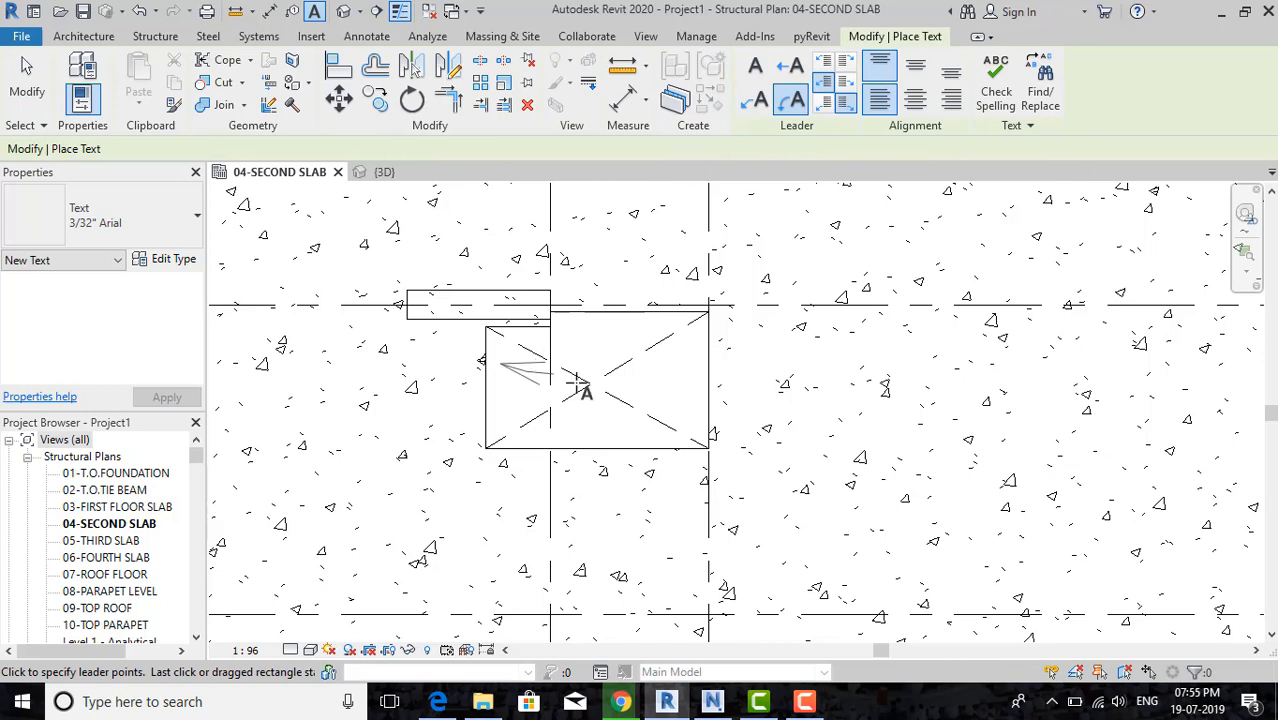
{"action": "key", "text": "Escape"}
{"action": "key", "text": "Escape"}
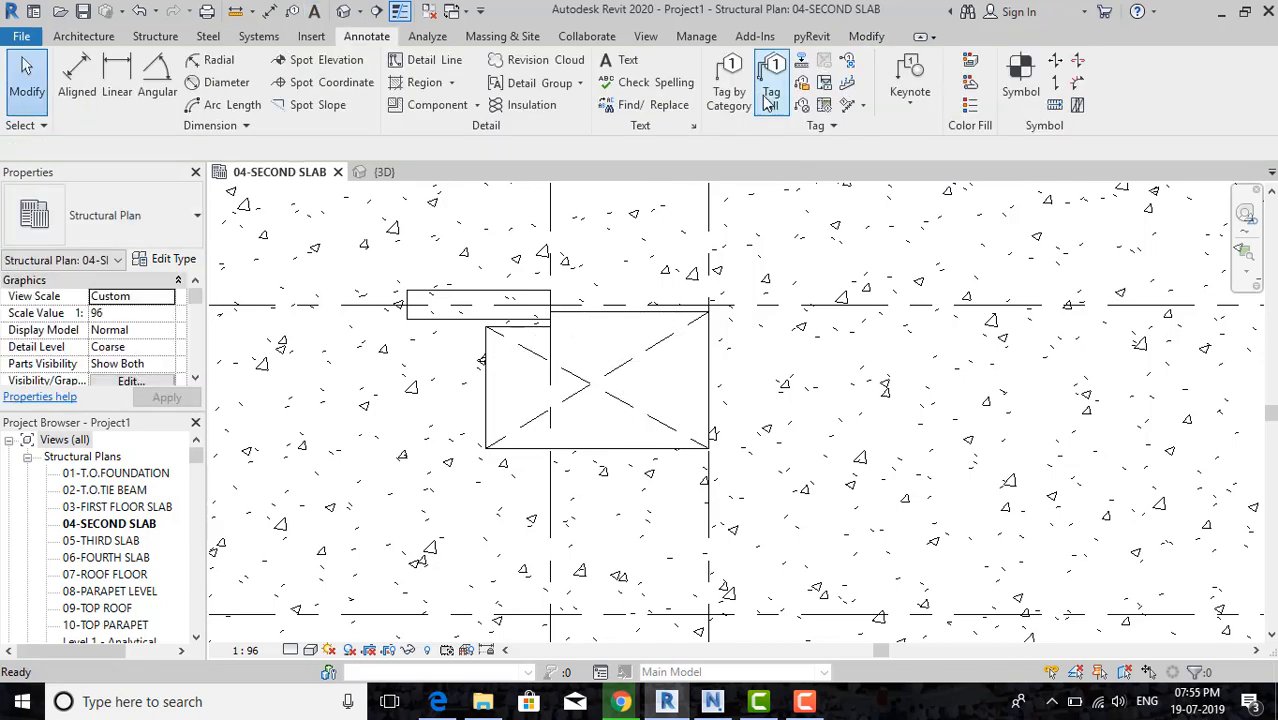
Place a text note without a leader at the crossed opening, reading "SHAFT" with "500X1000MM" on the second line.
{"action": "left_click", "coordinate": [624, 62]}
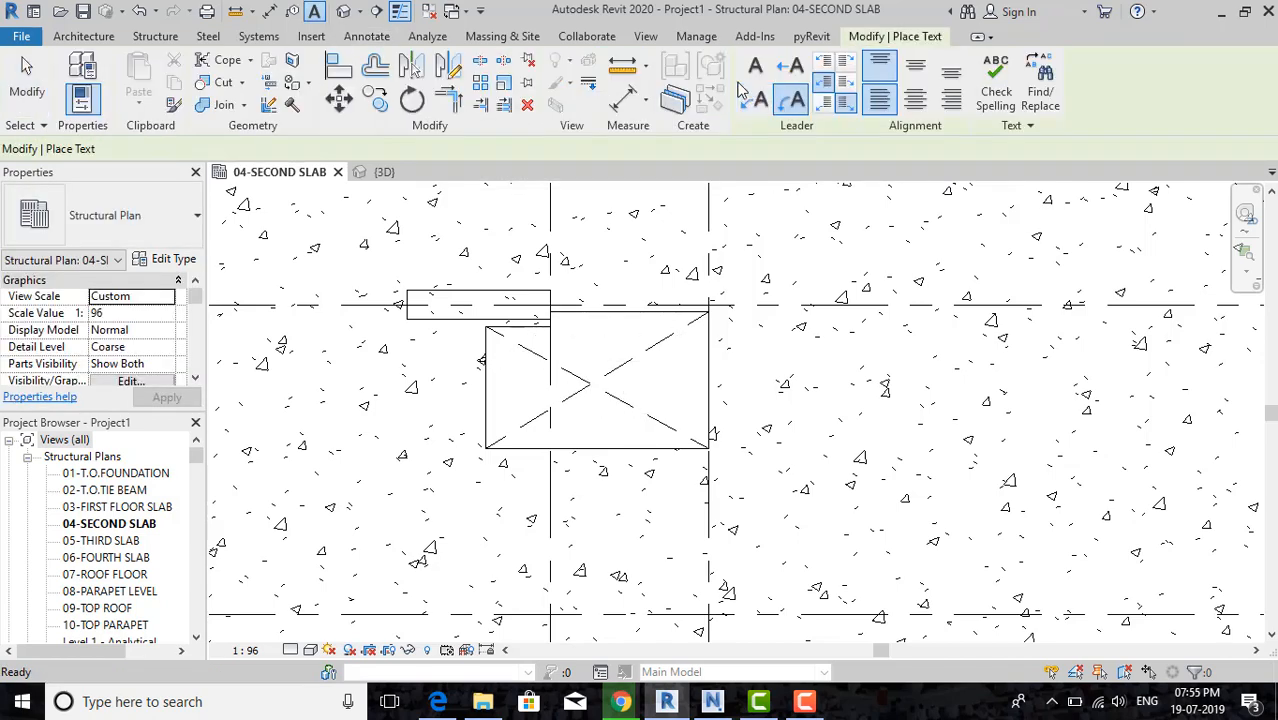
{"action": "left_click", "coordinate": [752, 70]}
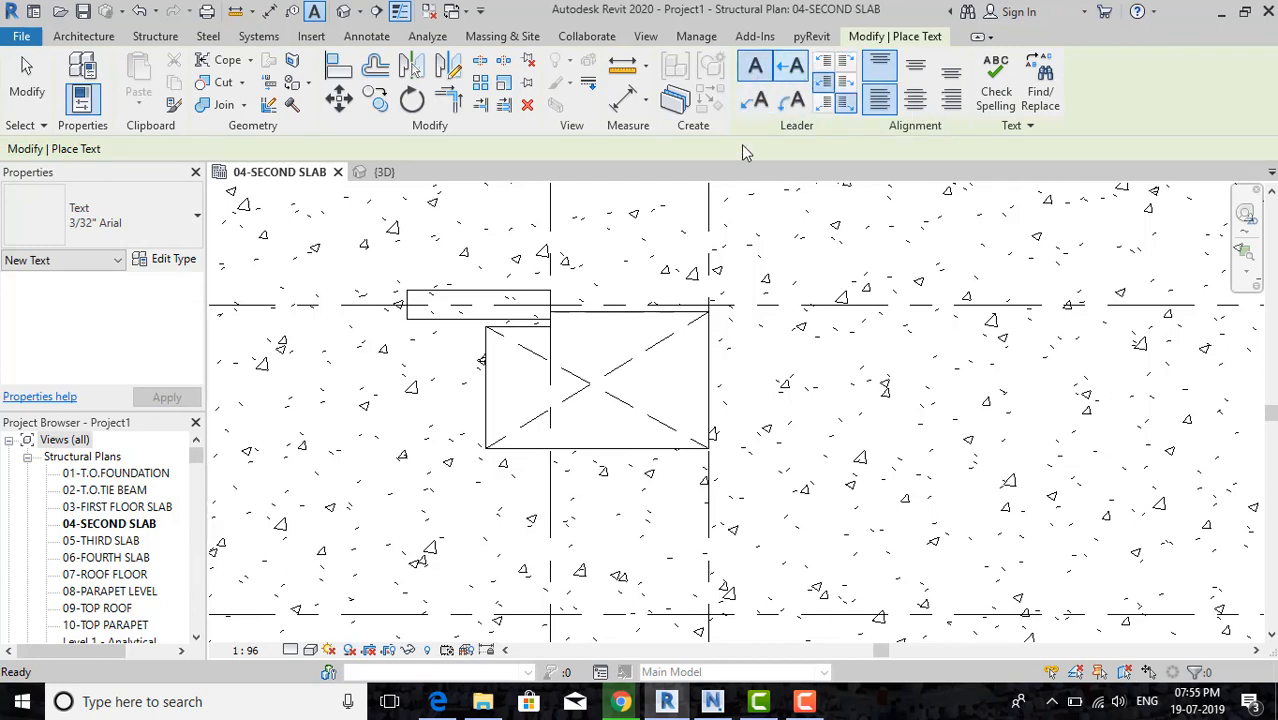
{"action": "left_click", "coordinate": [556, 318]}
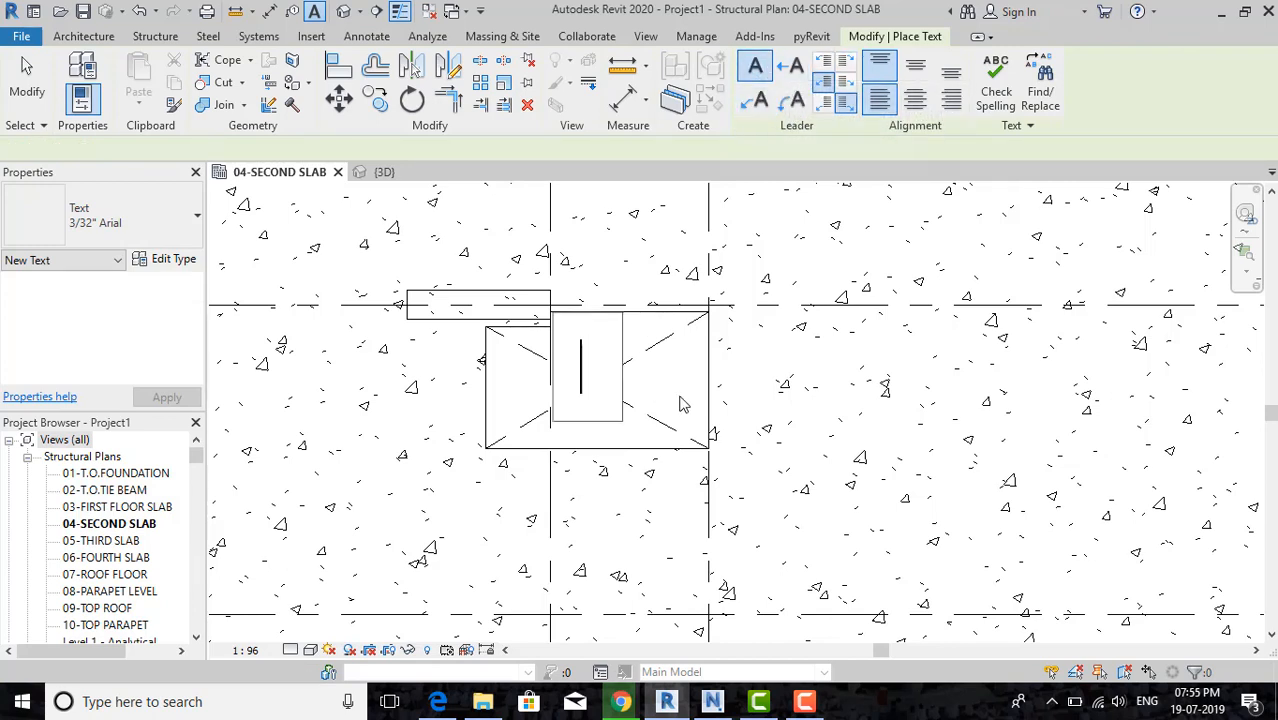
{"action": "type", "text": "SHAFT"}
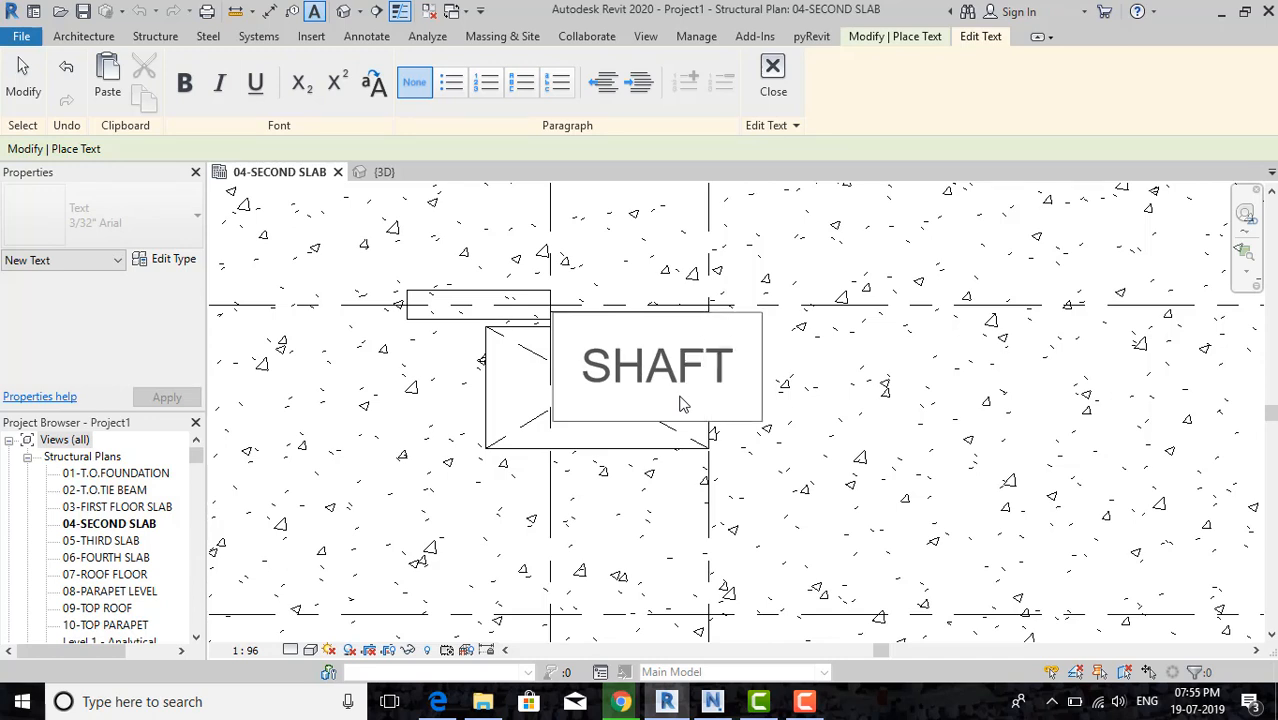
{"action": "key", "text": "Return"}
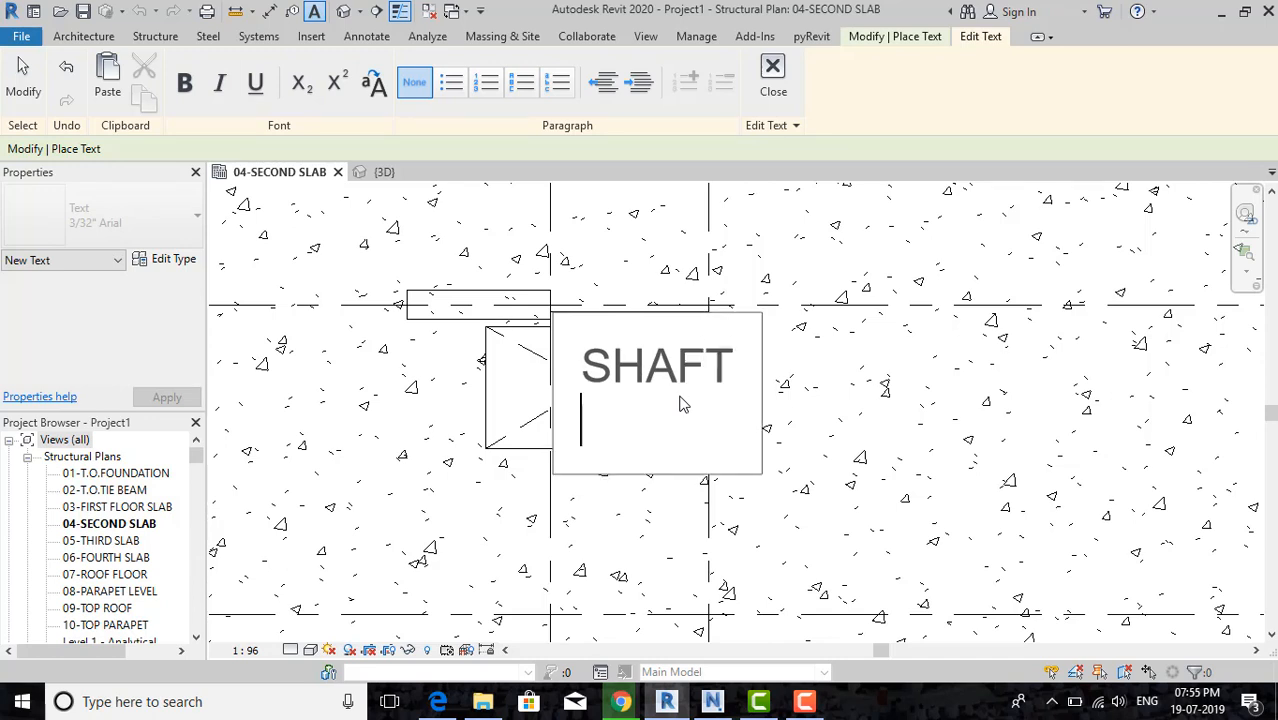
{"action": "type", "text": "50"}
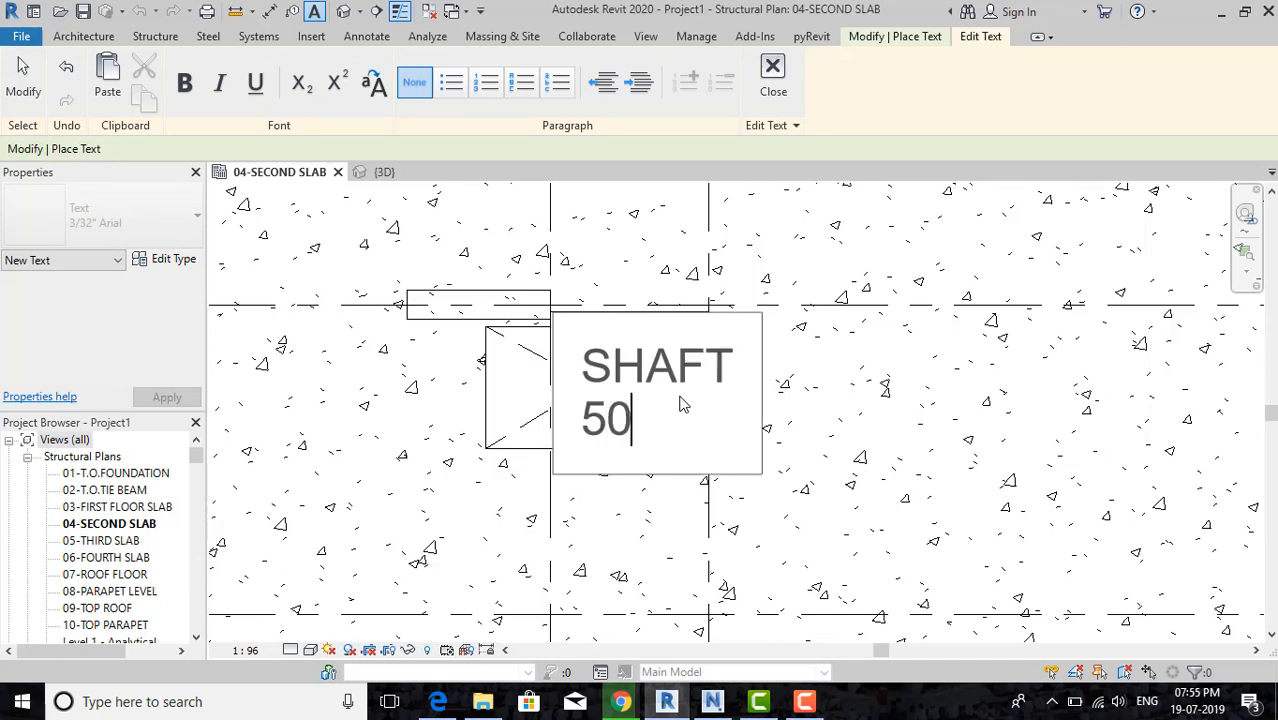
{"action": "type", "text": "0X1000MM"}
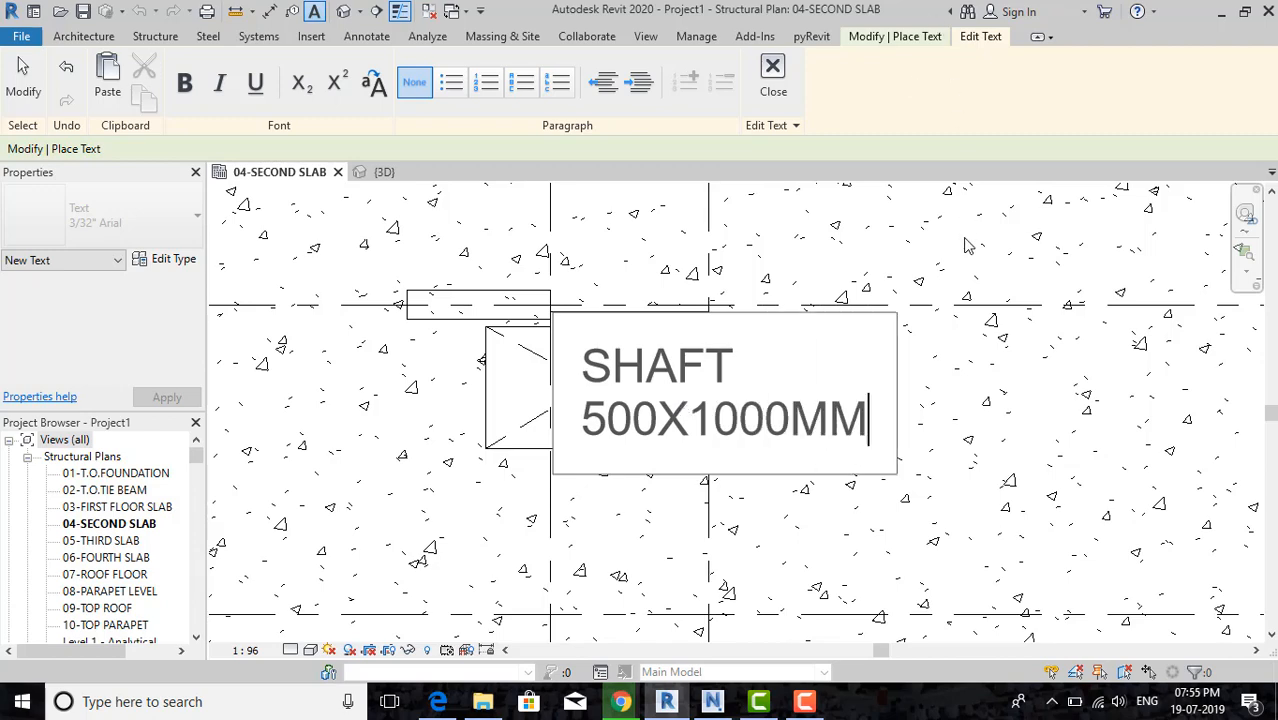
{"action": "left_click", "coordinate": [978, 391]}
{"action": "key", "text": "Escape"}
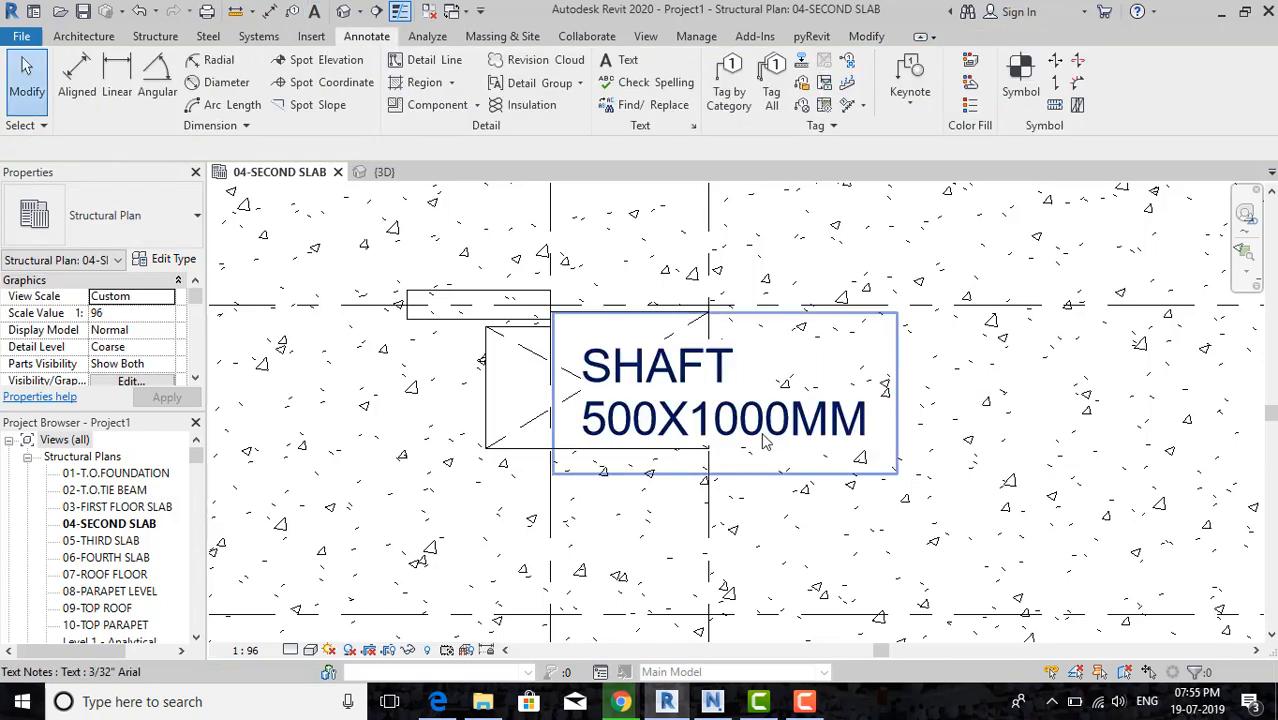
Open the type properties of the SHAFT text note and examine its color and line weight options.
{"action": "scroll", "coordinate": [712, 437], "scroll_direction": "down", "scroll_amount": 3}
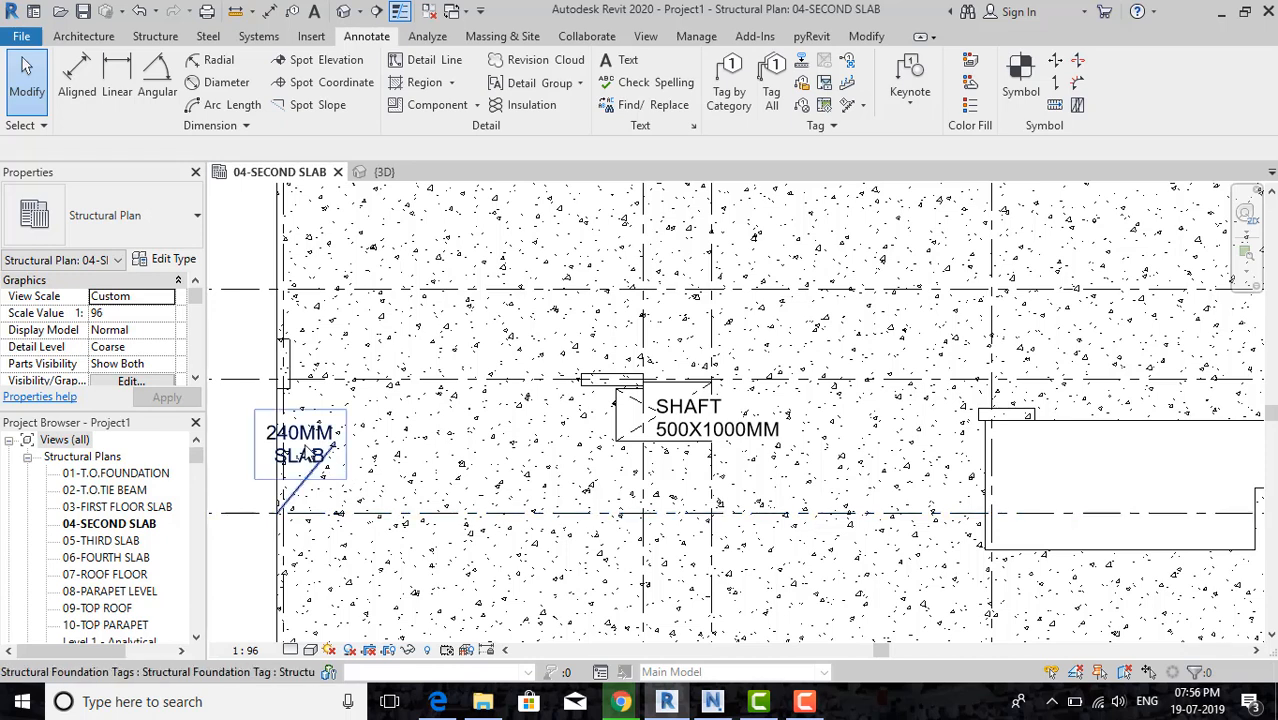
{"action": "scroll", "coordinate": [733, 447], "scroll_direction": "up", "scroll_amount": 2}
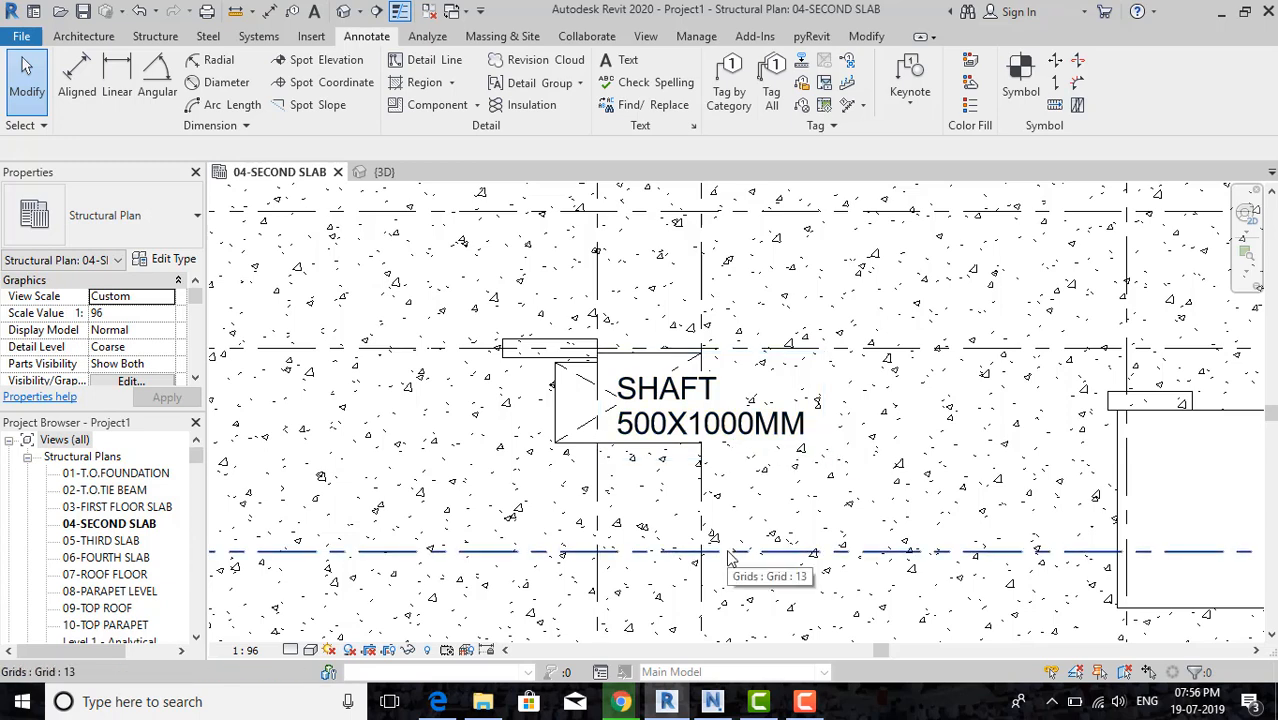
{"action": "left_click", "coordinate": [737, 430]}
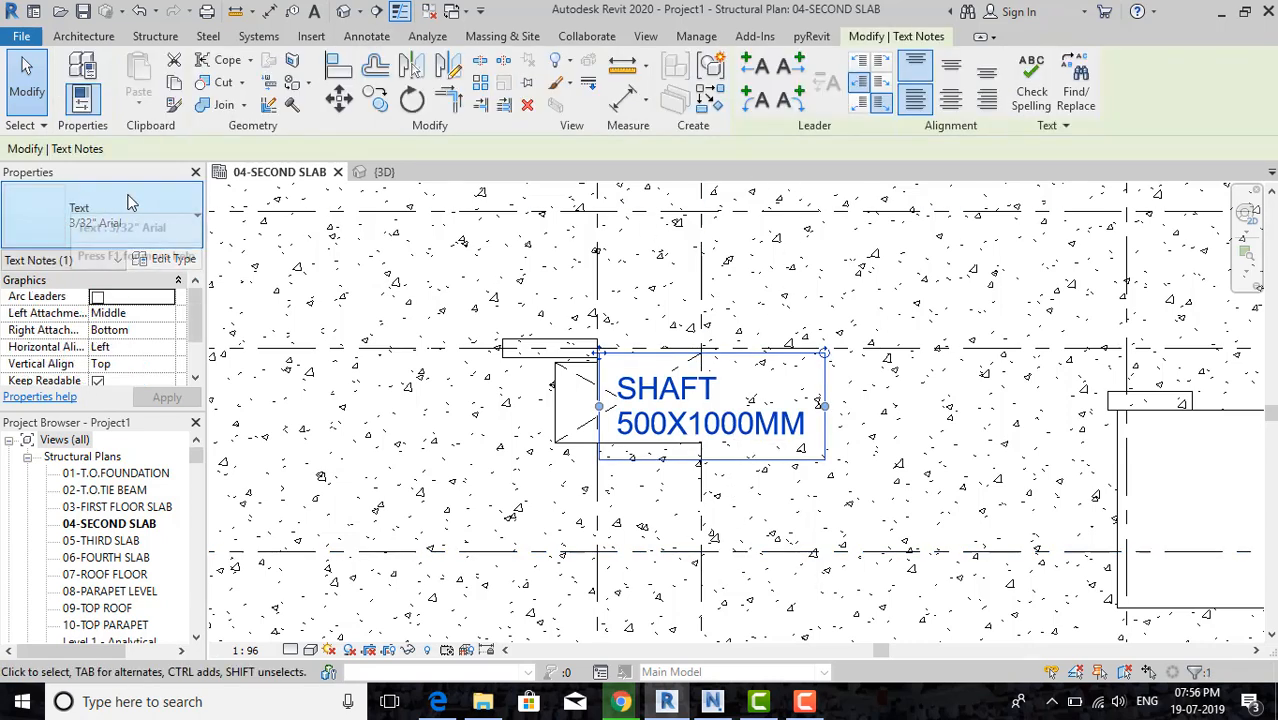
{"action": "left_click", "coordinate": [162, 259]}
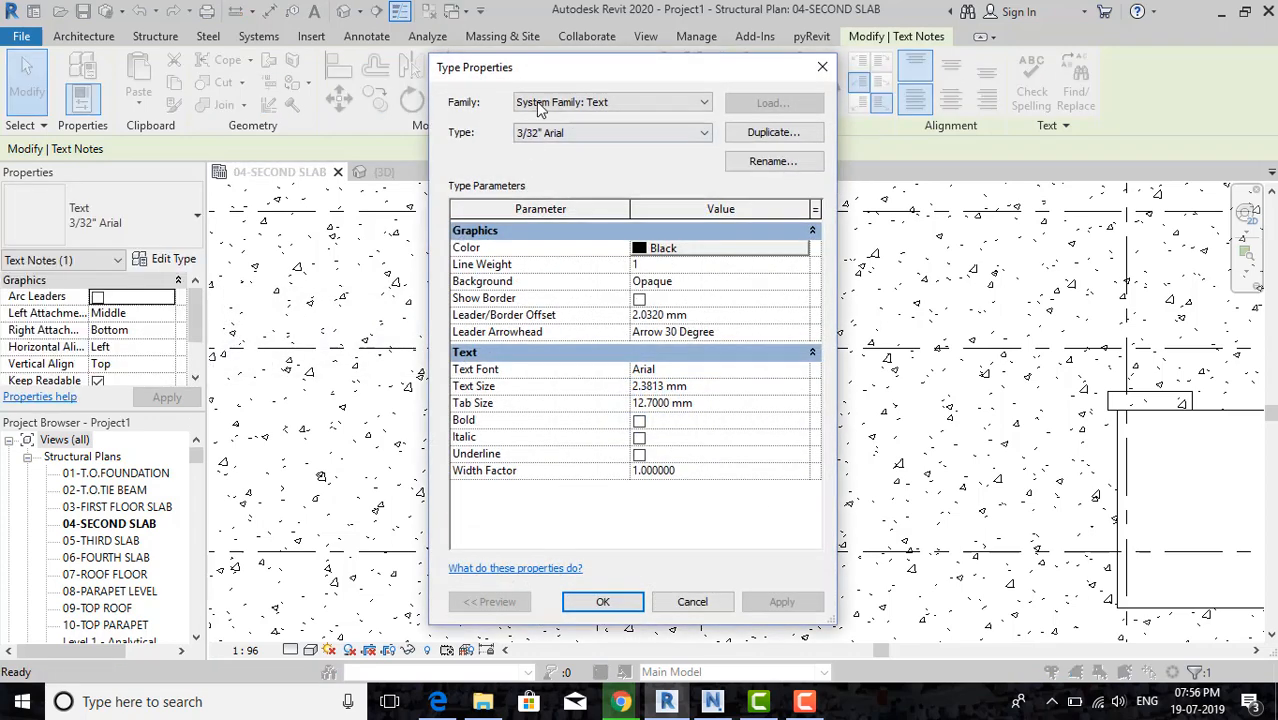
{"action": "left_click_drag", "start_coordinate": [539, 79], "coordinate": [222, 84]}
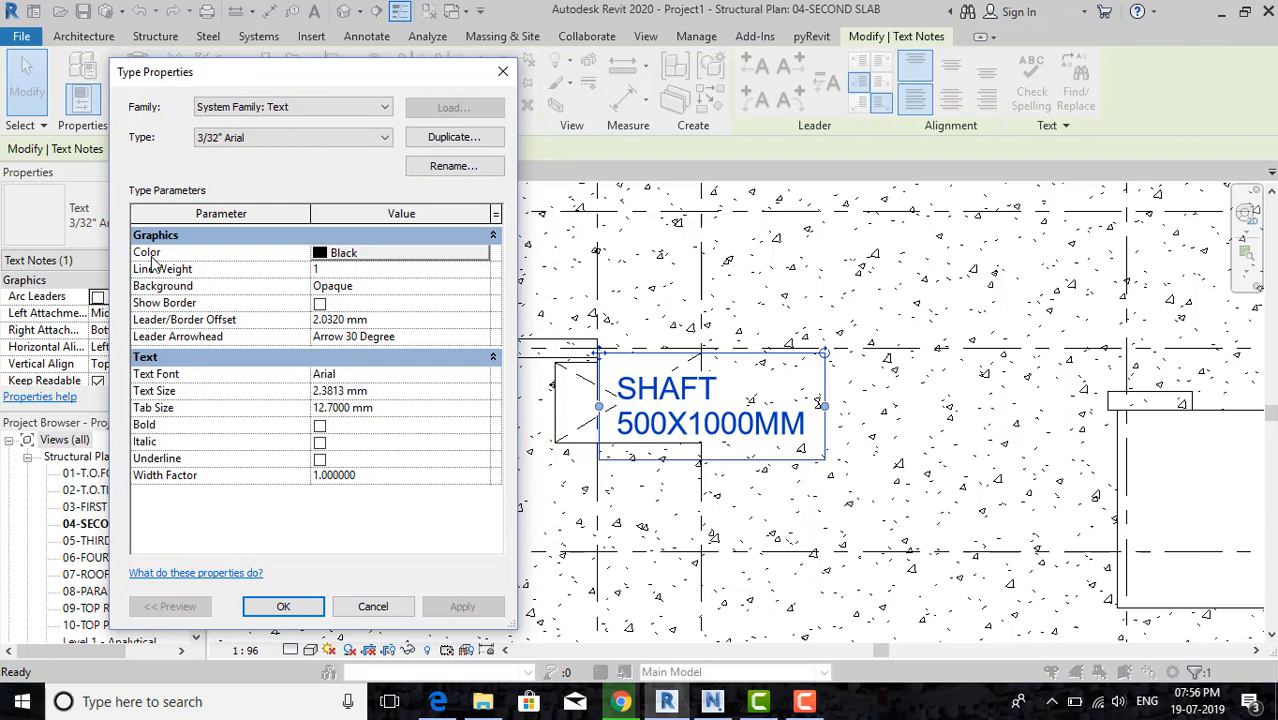
{"action": "left_click", "coordinate": [367, 256]}
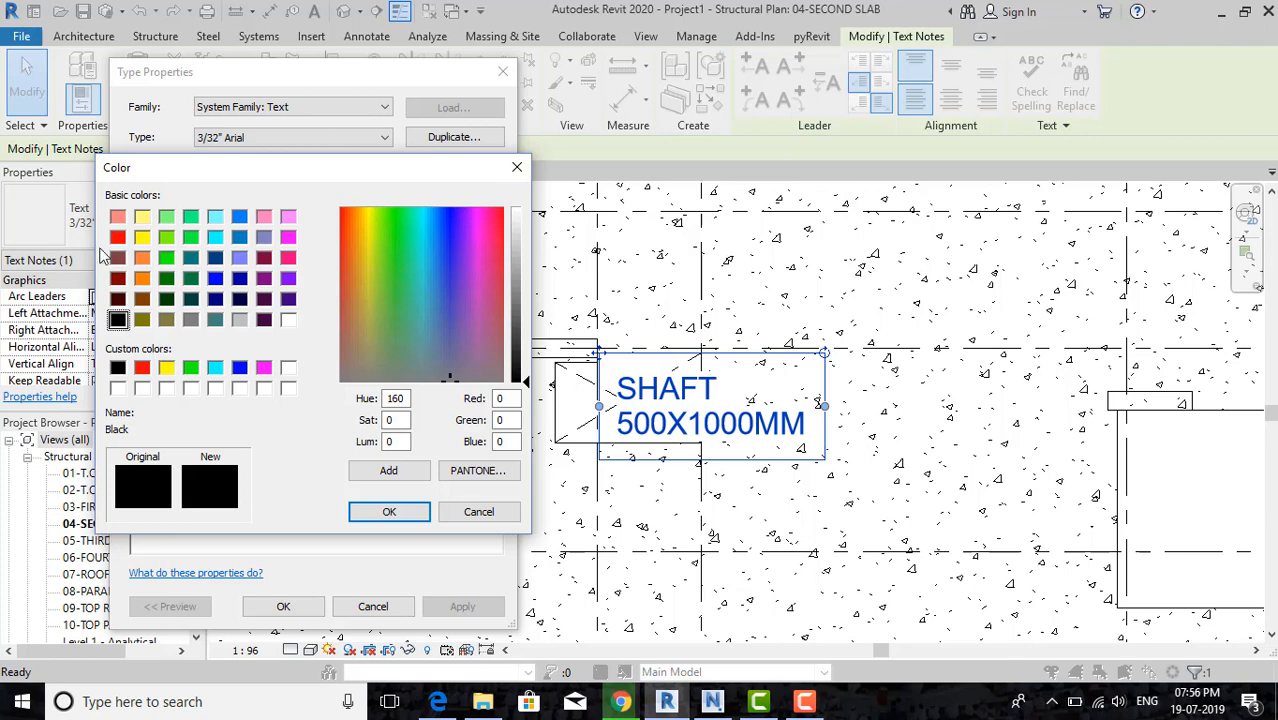
{"action": "left_click", "coordinate": [517, 170]}
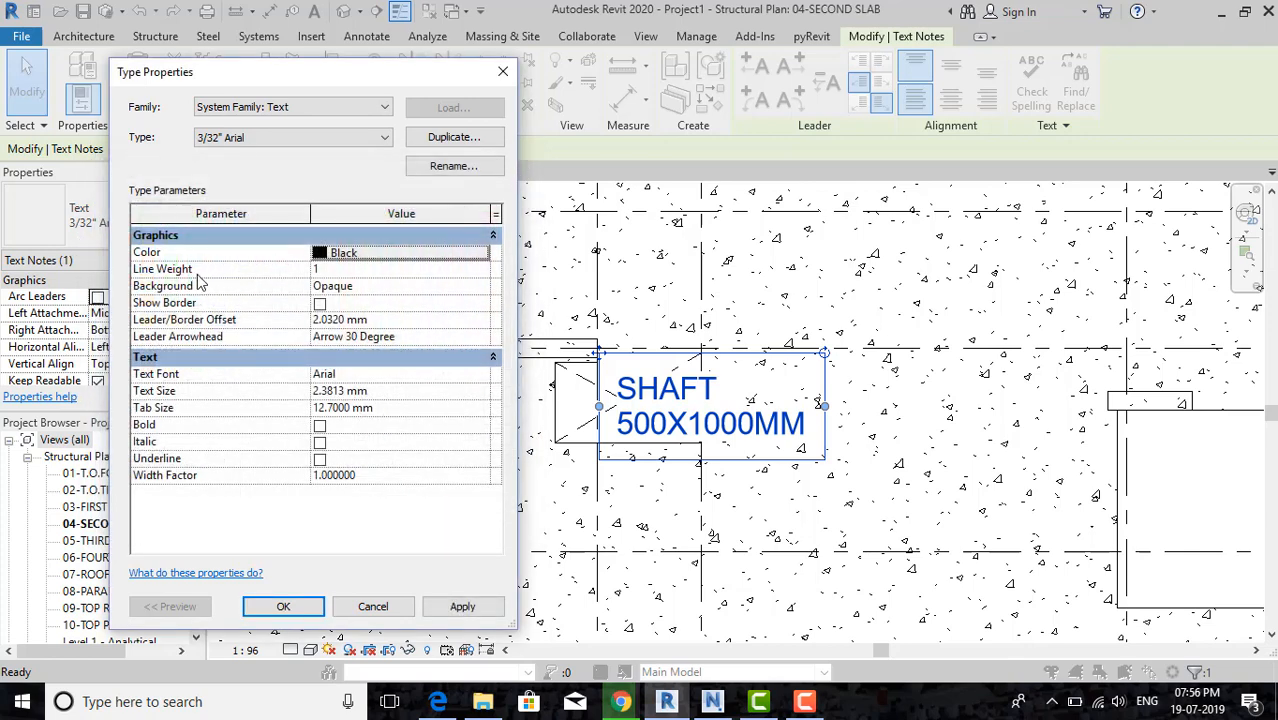
{"action": "left_click", "coordinate": [390, 269]}
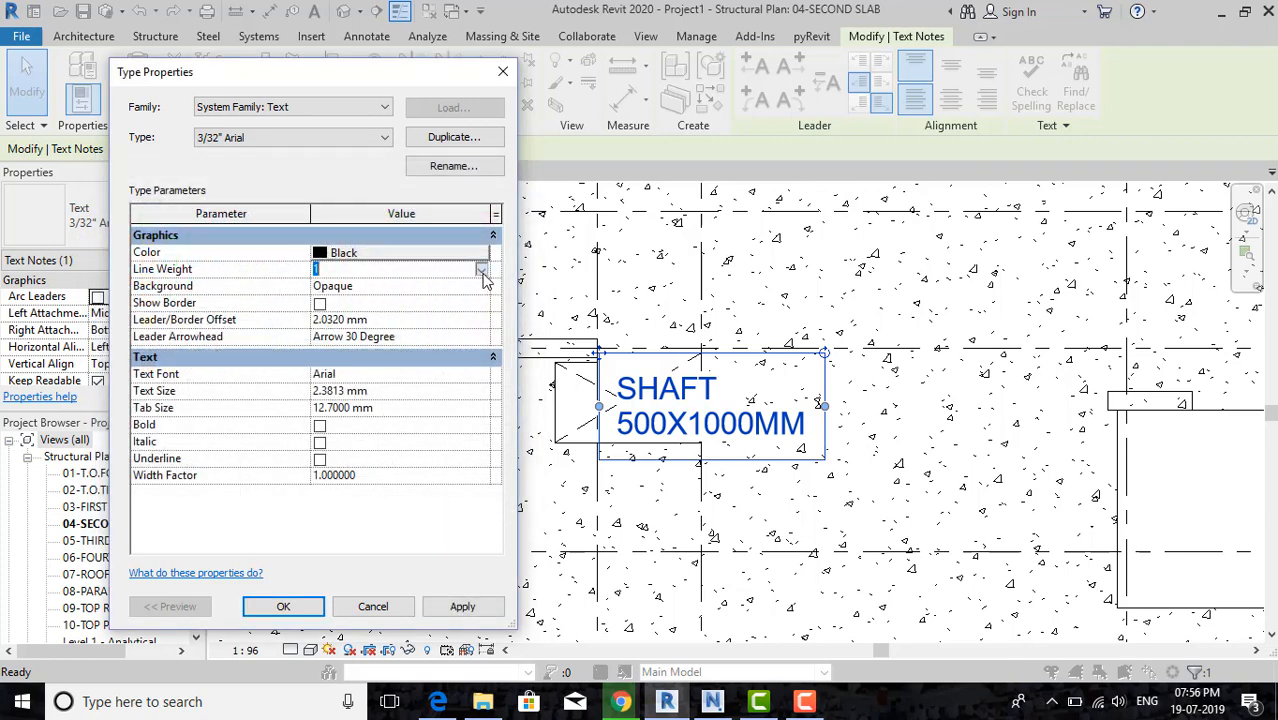
{"action": "left_click", "coordinate": [482, 269]}
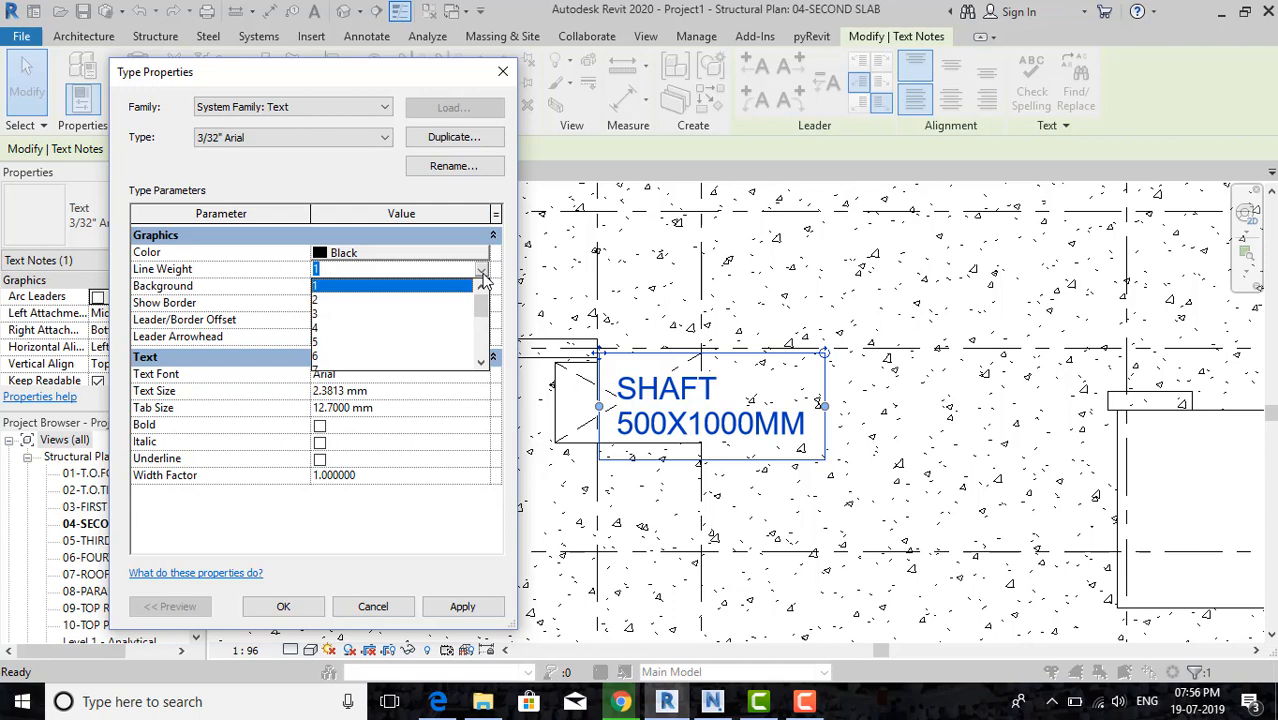
{"action": "left_click", "coordinate": [481, 272]}
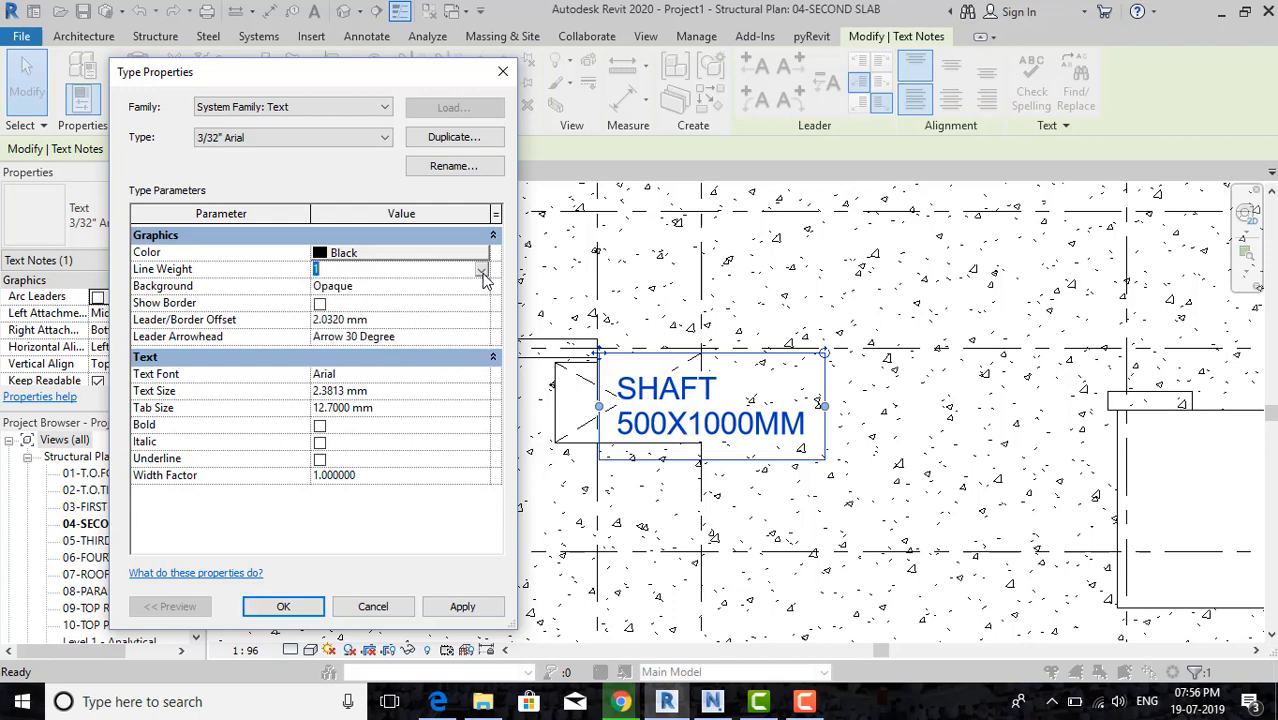
Set the background of the 3/32" Arial text type to Transparent and apply the change.
{"action": "left_click", "coordinate": [385, 288]}
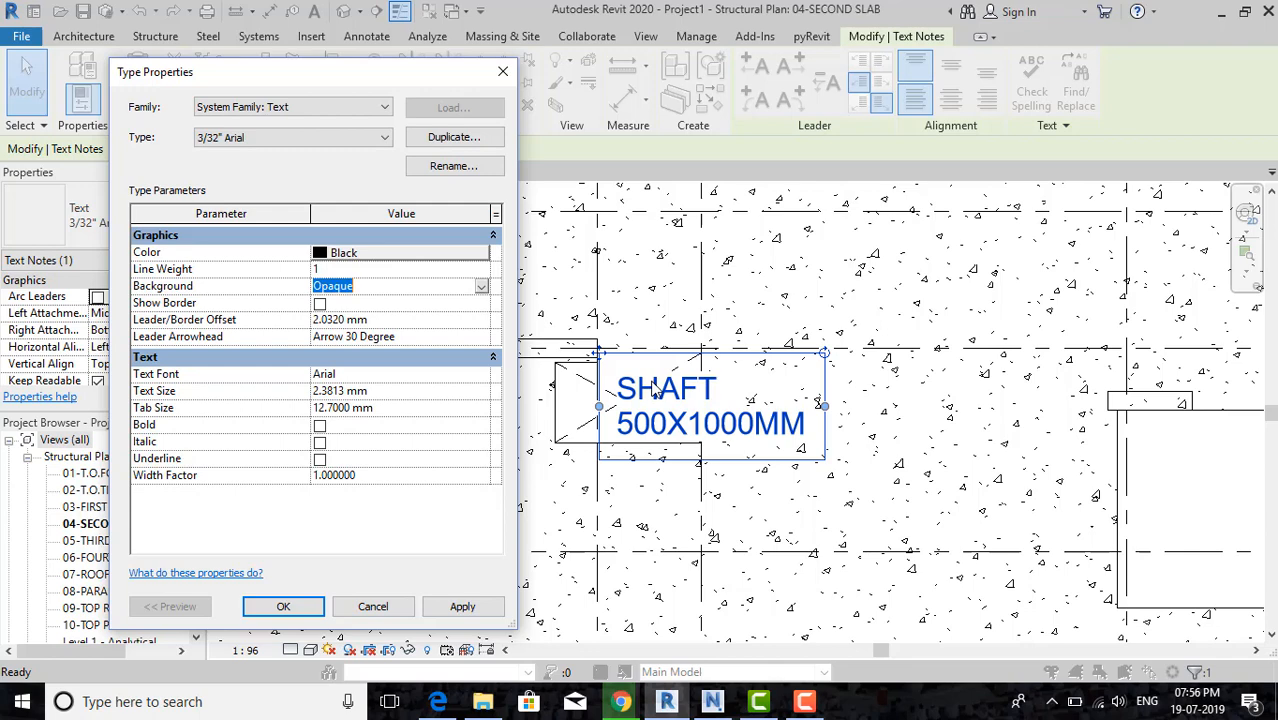
{"action": "left_click", "coordinate": [481, 287]}
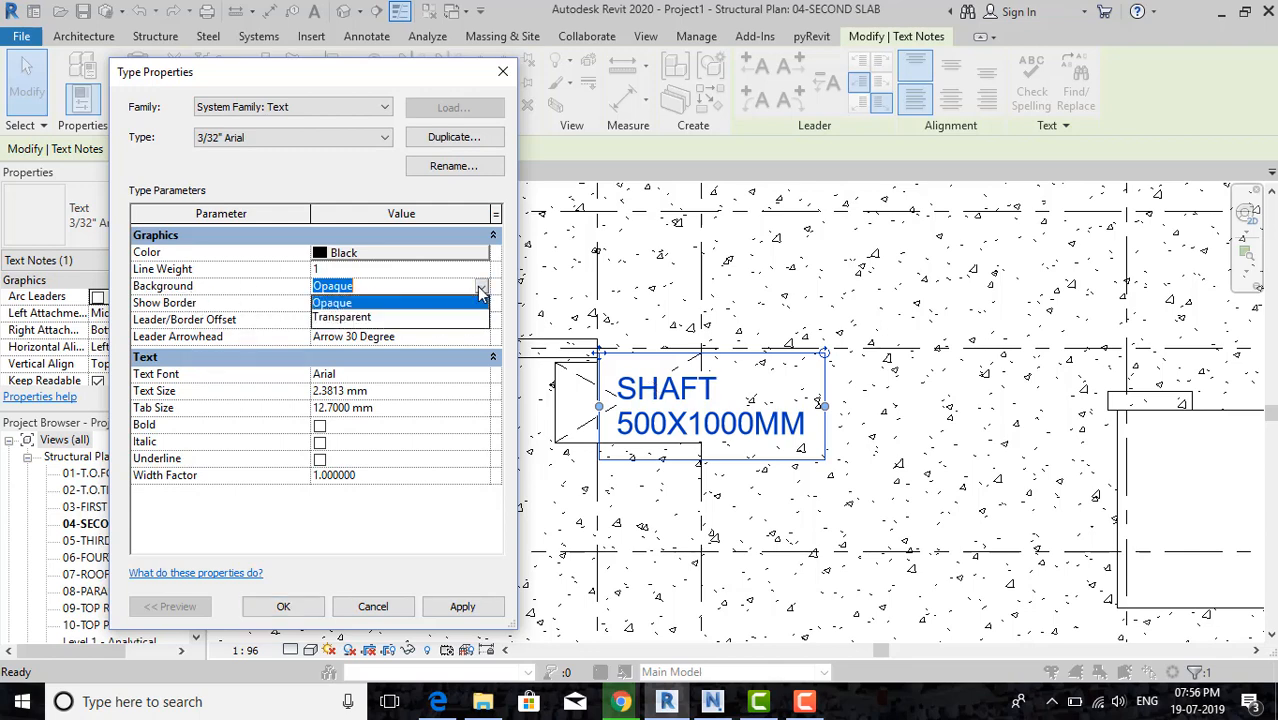
{"action": "left_click", "coordinate": [341, 320]}
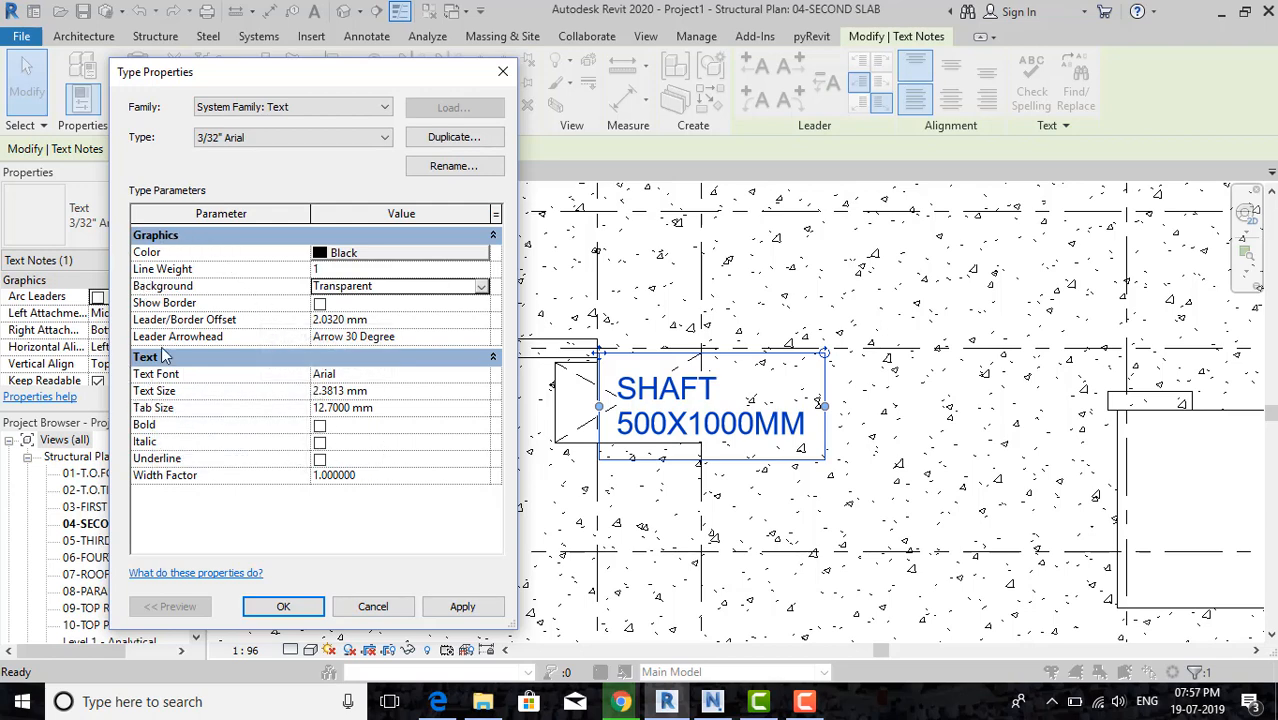
{"action": "left_click", "coordinate": [484, 375]}
{"action": "left_click", "coordinate": [484, 375]}
{"action": "left_click", "coordinate": [484, 375]}
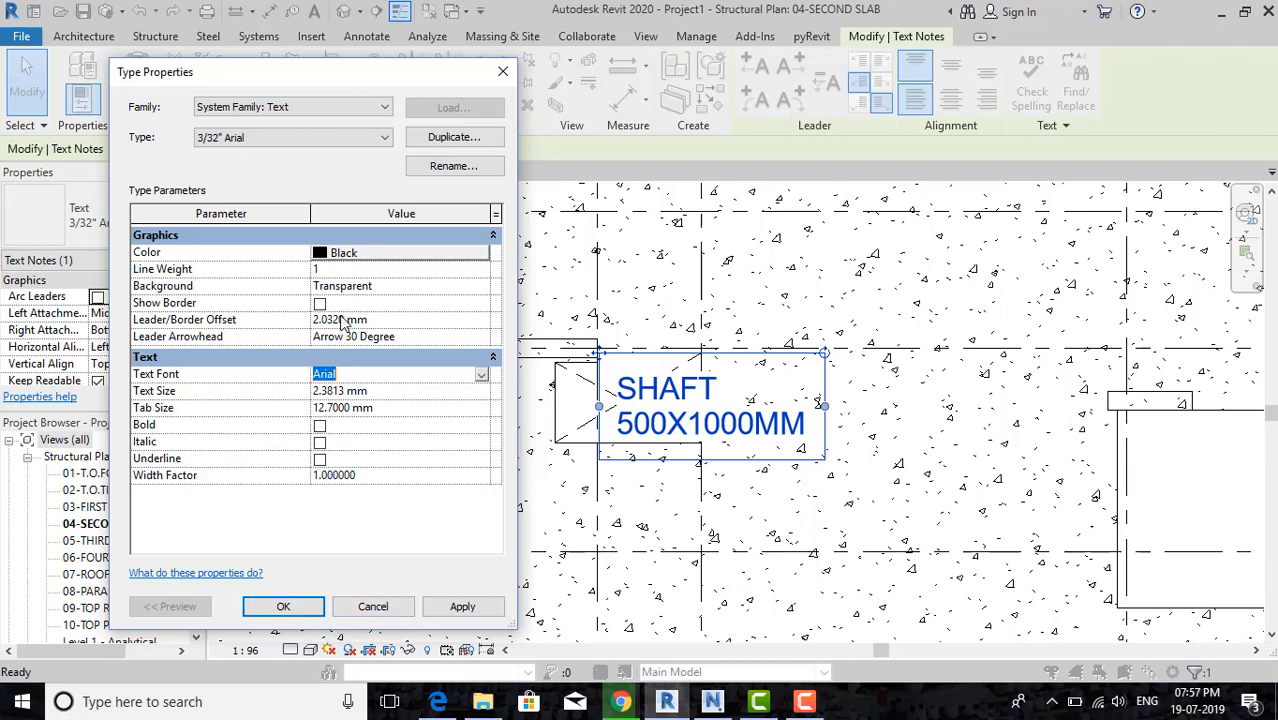
{"action": "left_click", "coordinate": [455, 606]}
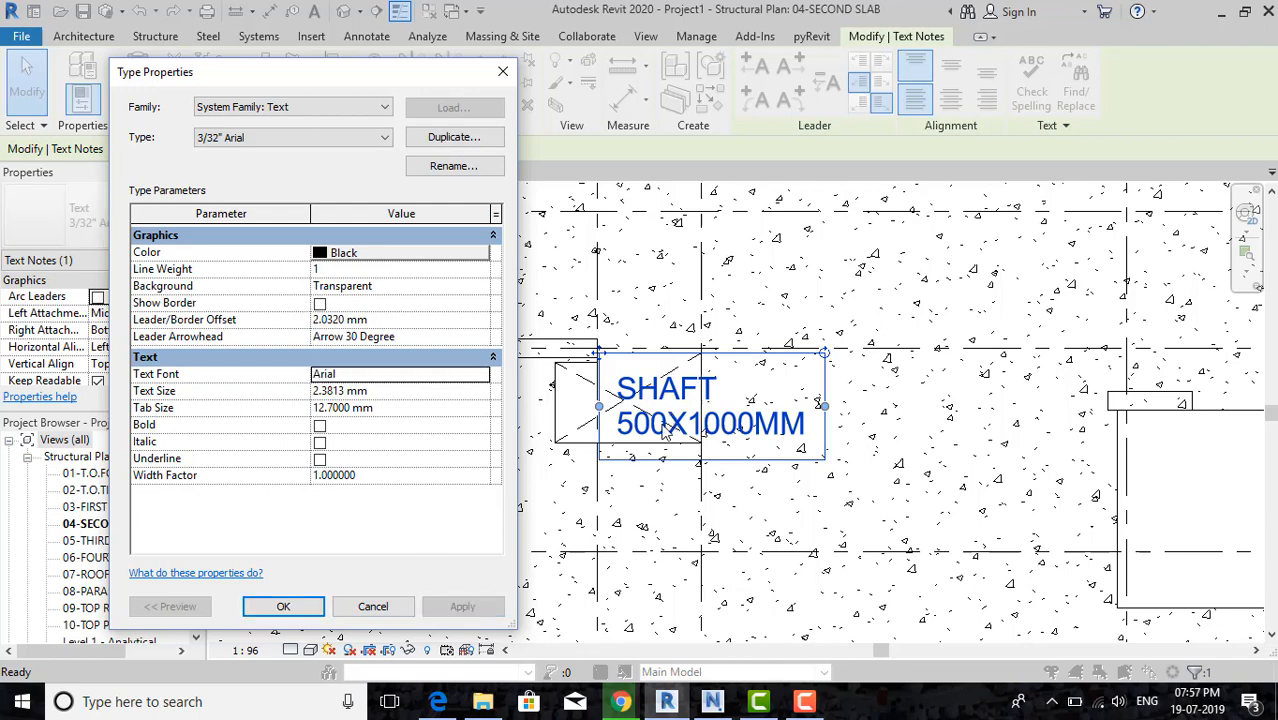
{"action": "left_click", "coordinate": [283, 606]}
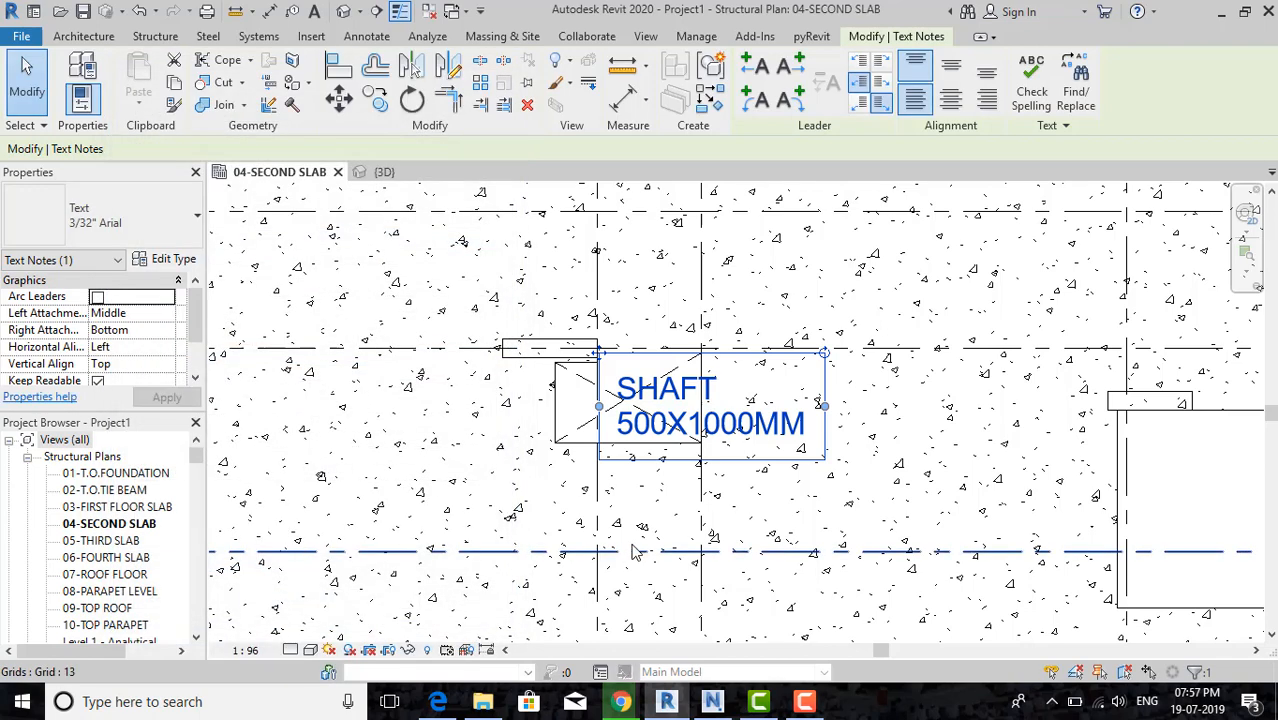
{"action": "left_click", "coordinate": [632, 550]}
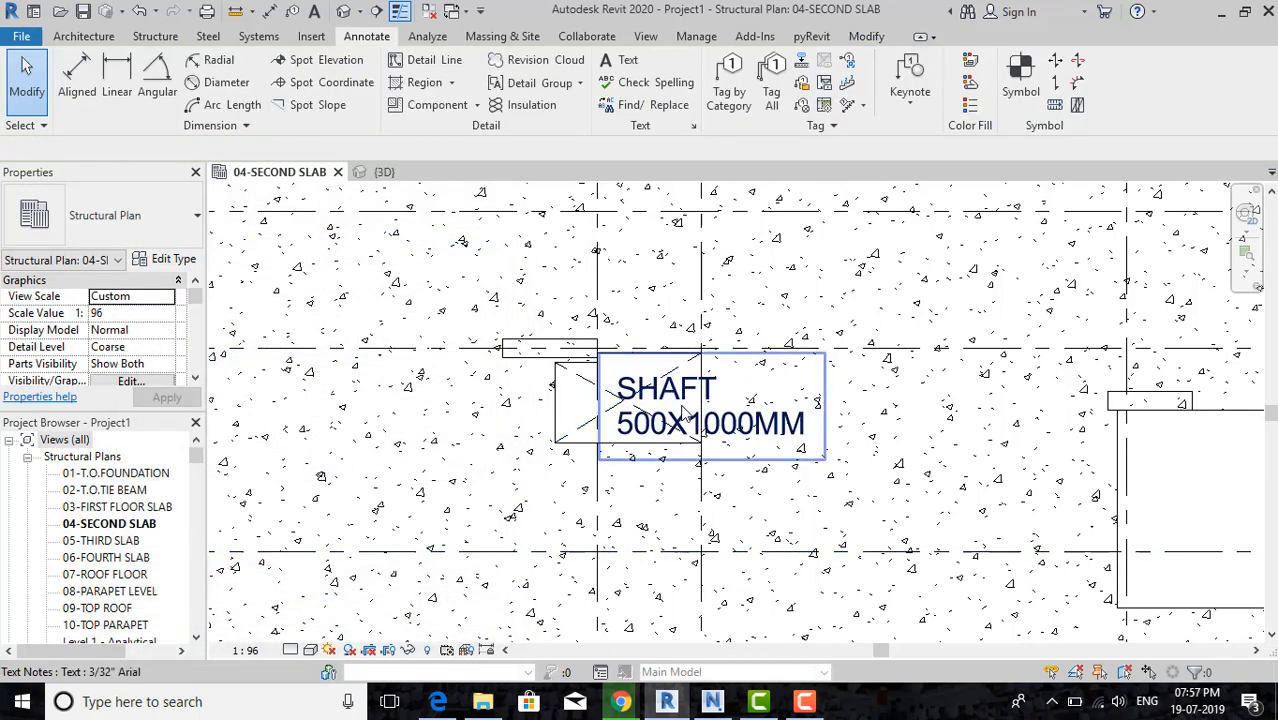
Add a left-side straight leader to the SHAFT note, move the note east of the opening, and point the arrowhead inside the crossed opening.
{"action": "left_click", "coordinate": [683, 410]}
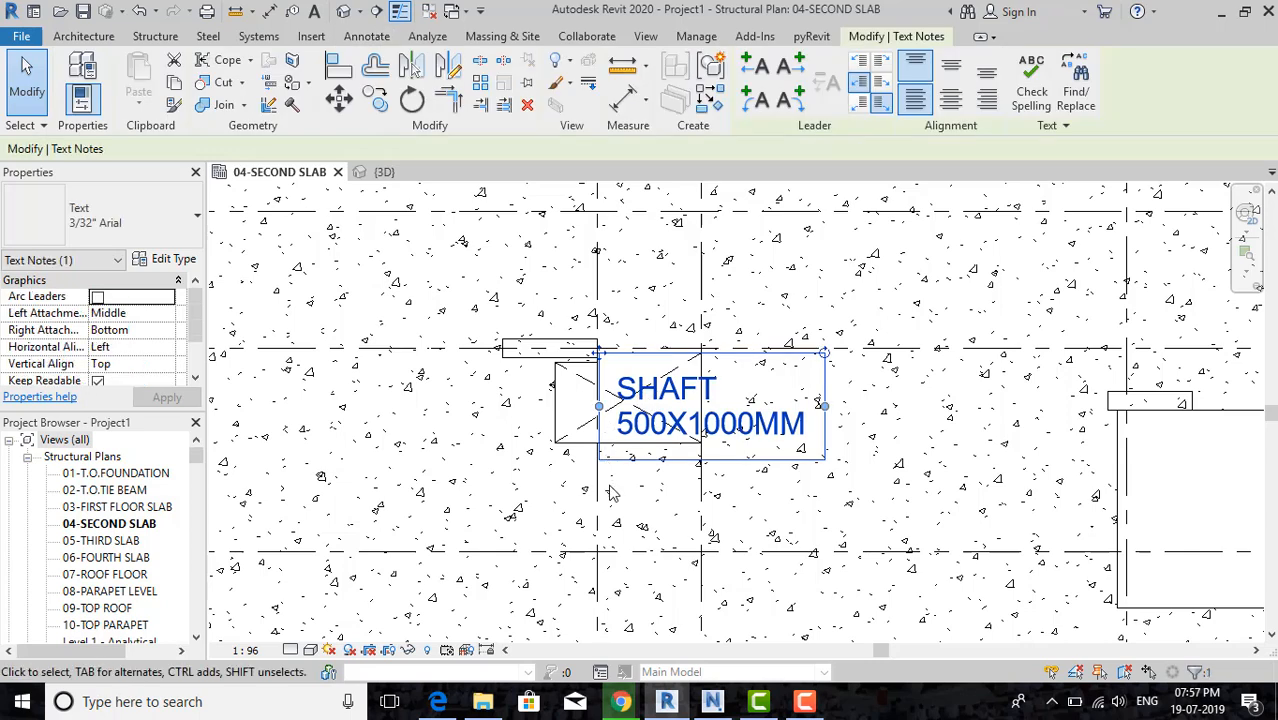
{"action": "key", "text": "Escape"}
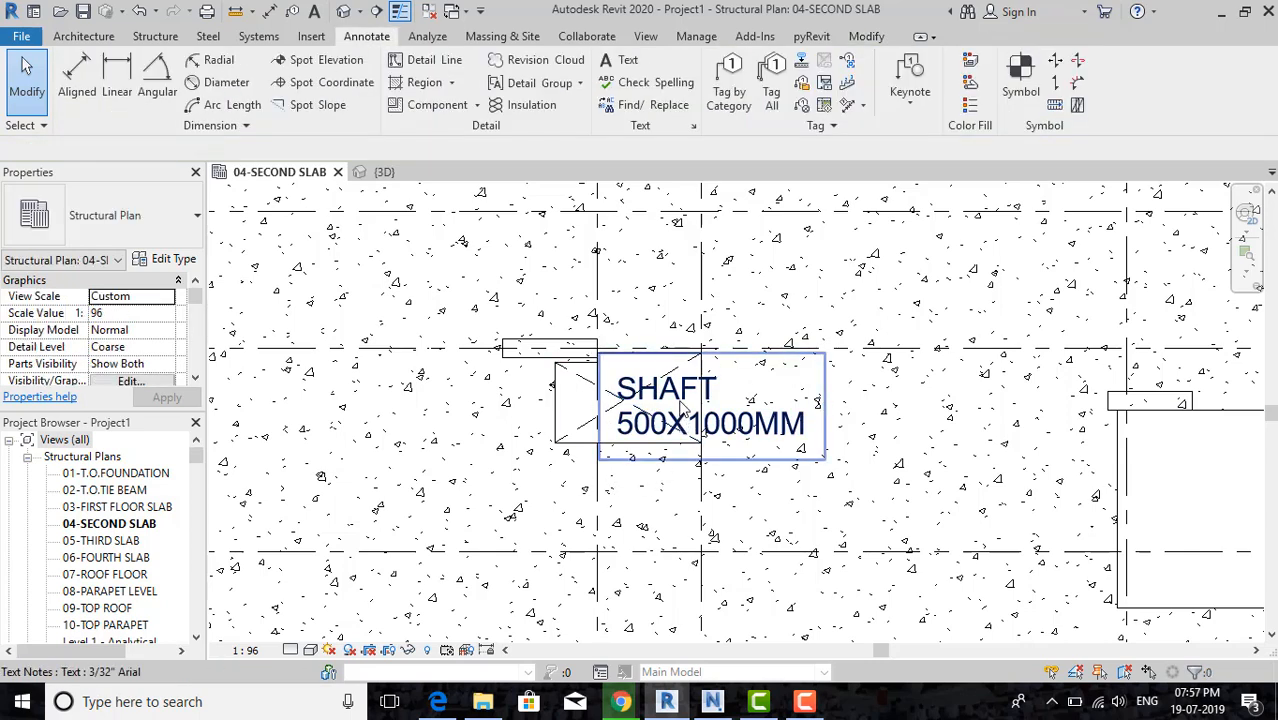
{"action": "left_click", "coordinate": [683, 410]}
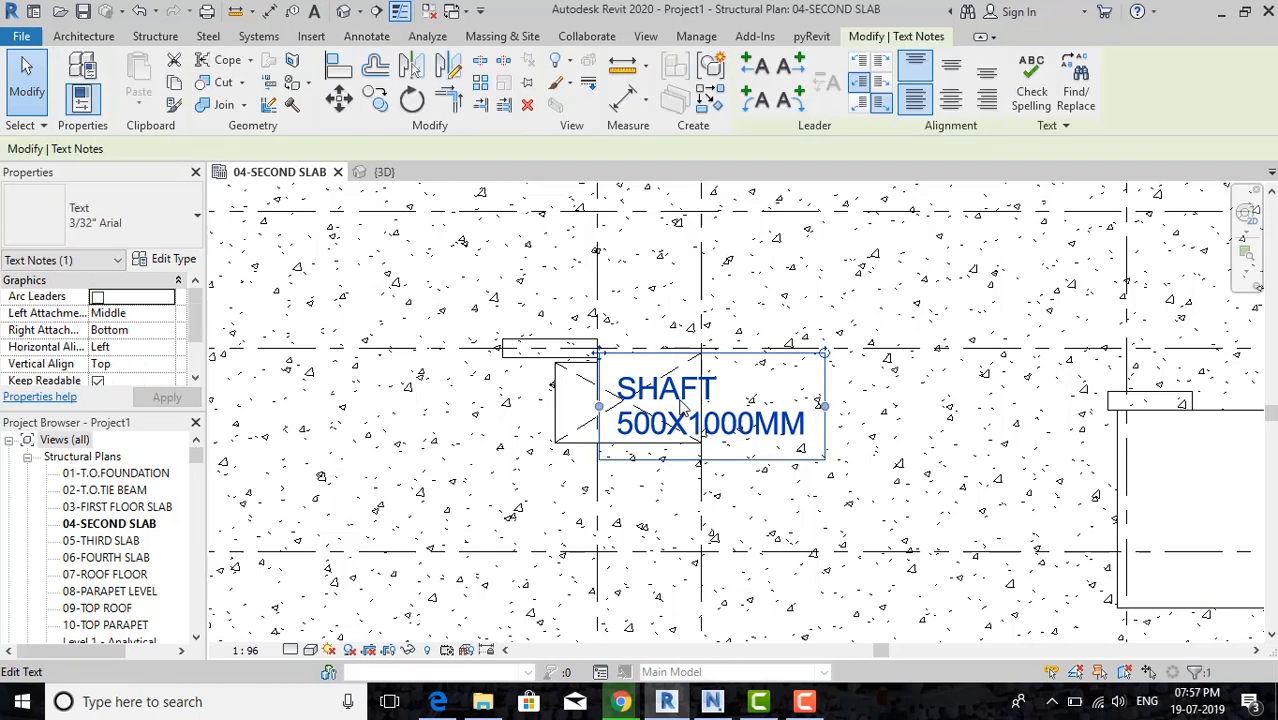
{"action": "left_click", "coordinate": [750, 67]}
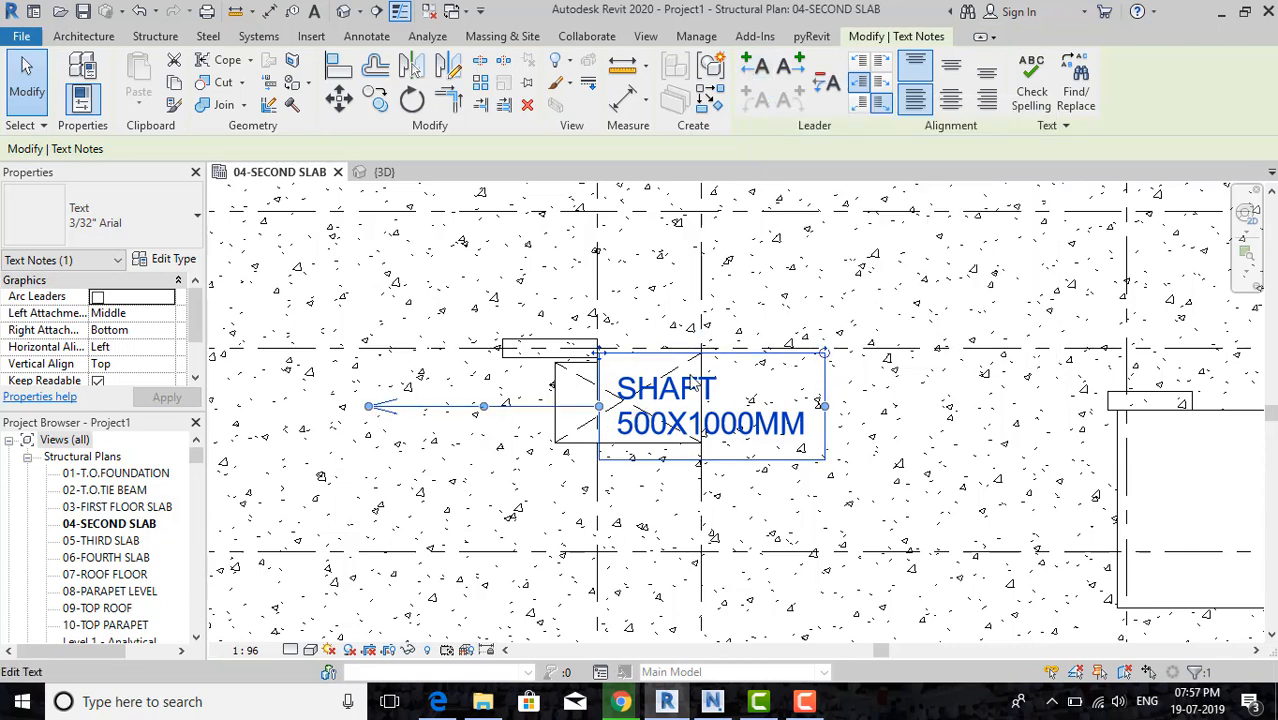
{"action": "left_click_drag", "start_coordinate": [602, 353], "coordinate": [839, 320]}
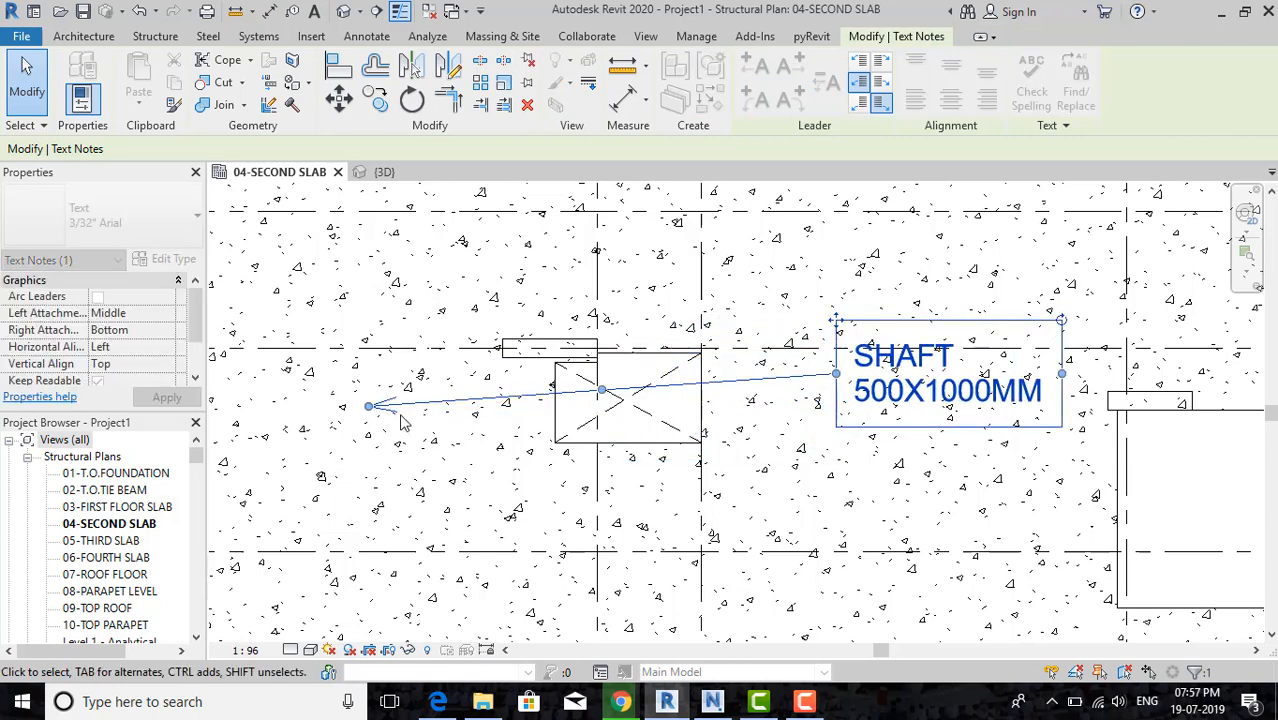
{"action": "left_click_drag", "start_coordinate": [369, 406], "coordinate": [662, 406]}
{"action": "left_click", "coordinate": [519, 460]}
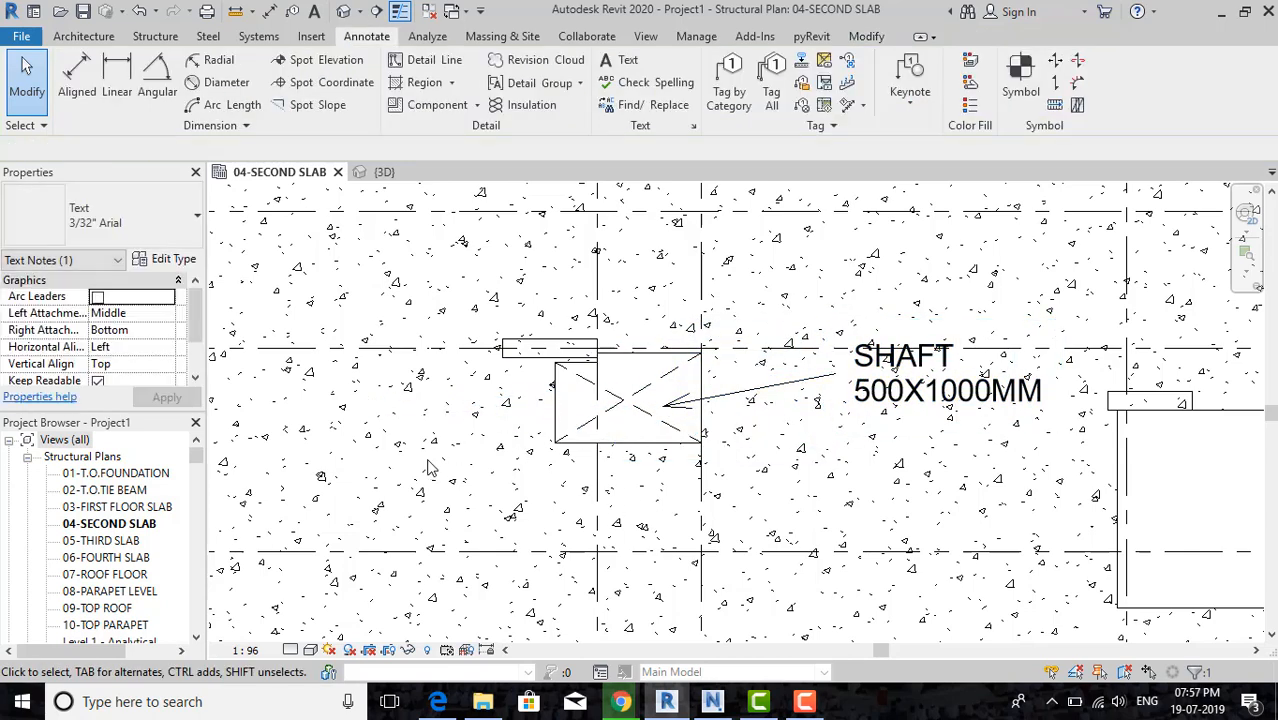
Move the SHAFT note slightly closer to the opening and remove its straight leader.
{"action": "scroll", "coordinate": [616, 494], "scroll_direction": "down", "scroll_amount": 3}
{"action": "left_click", "coordinate": [711, 349]}
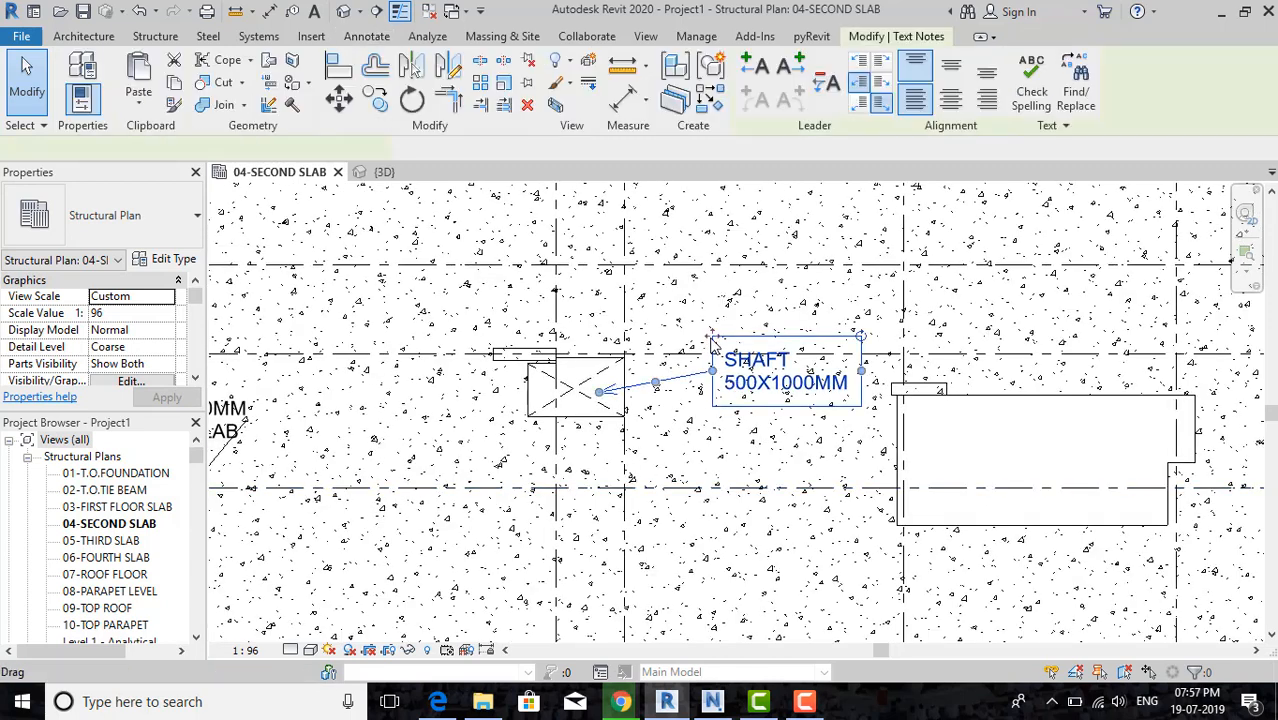
{"action": "scroll", "coordinate": [690, 330], "scroll_direction": "down", "scroll_amount": 1}
{"action": "left_click_drag", "start_coordinate": [708, 329], "coordinate": [681, 326]}
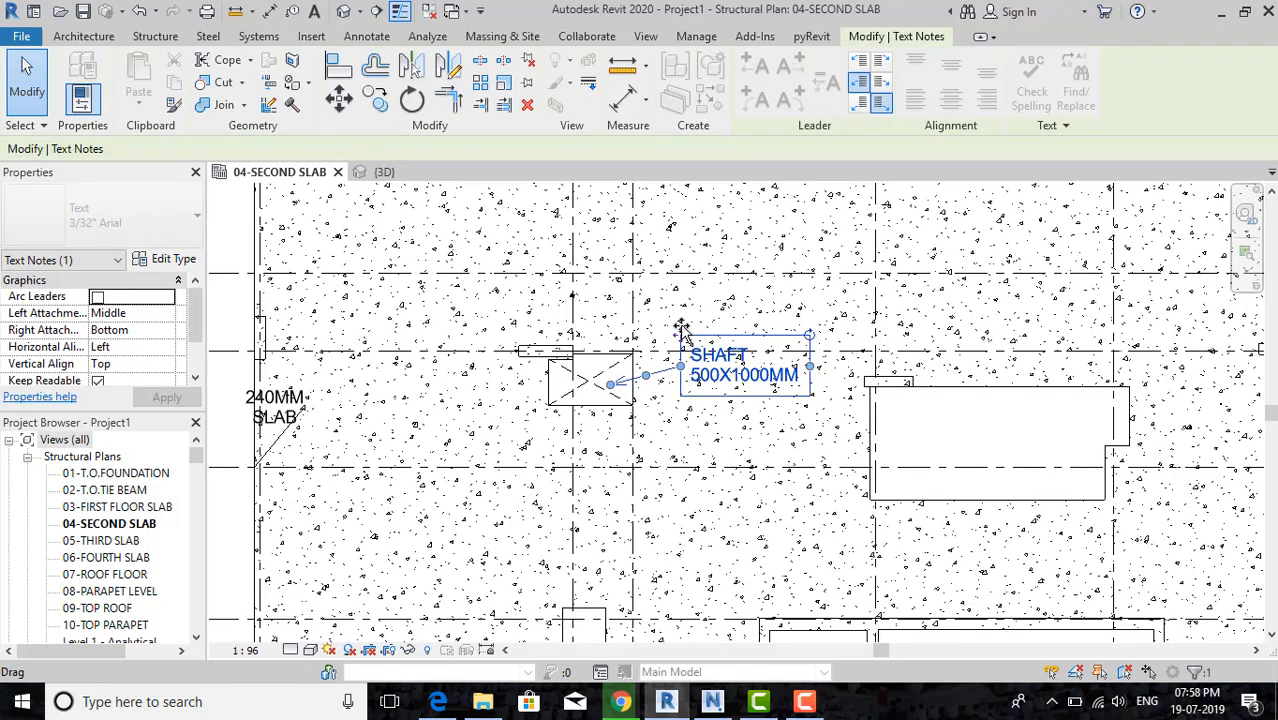
{"action": "left_click", "coordinate": [713, 428]}
{"action": "left_click", "coordinate": [718, 389]}
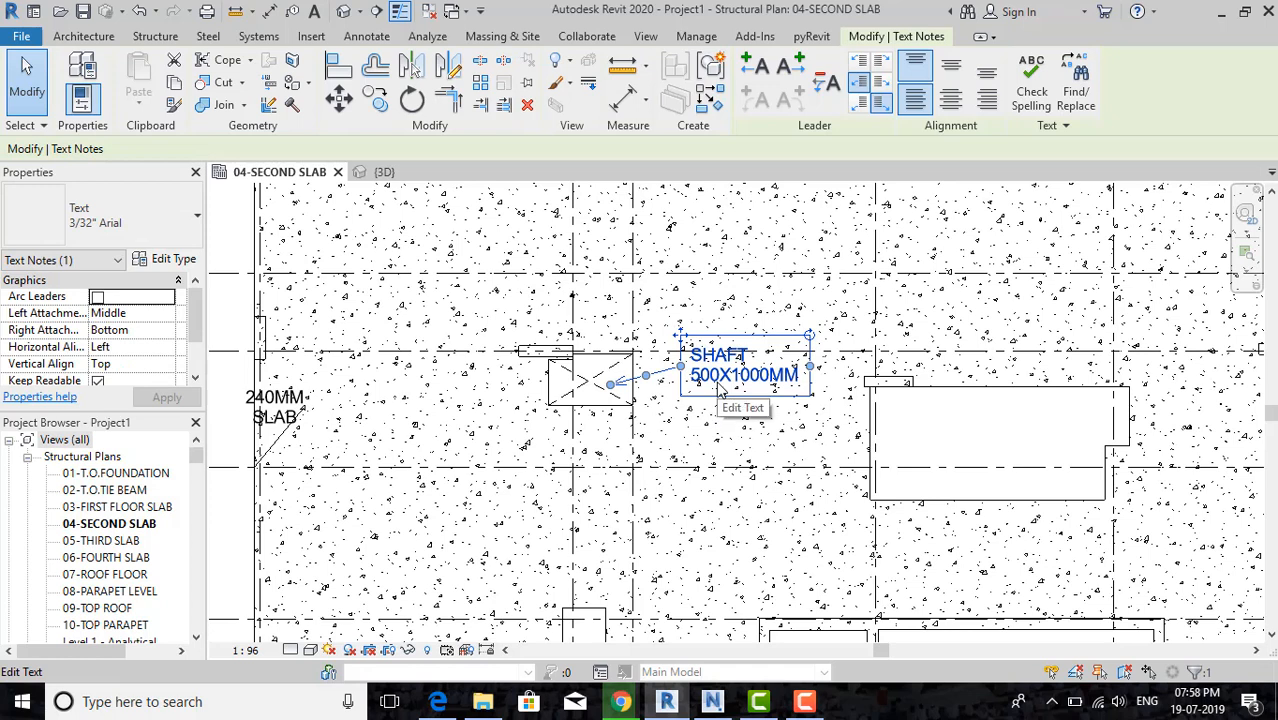
{"action": "left_click", "coordinate": [822, 90]}
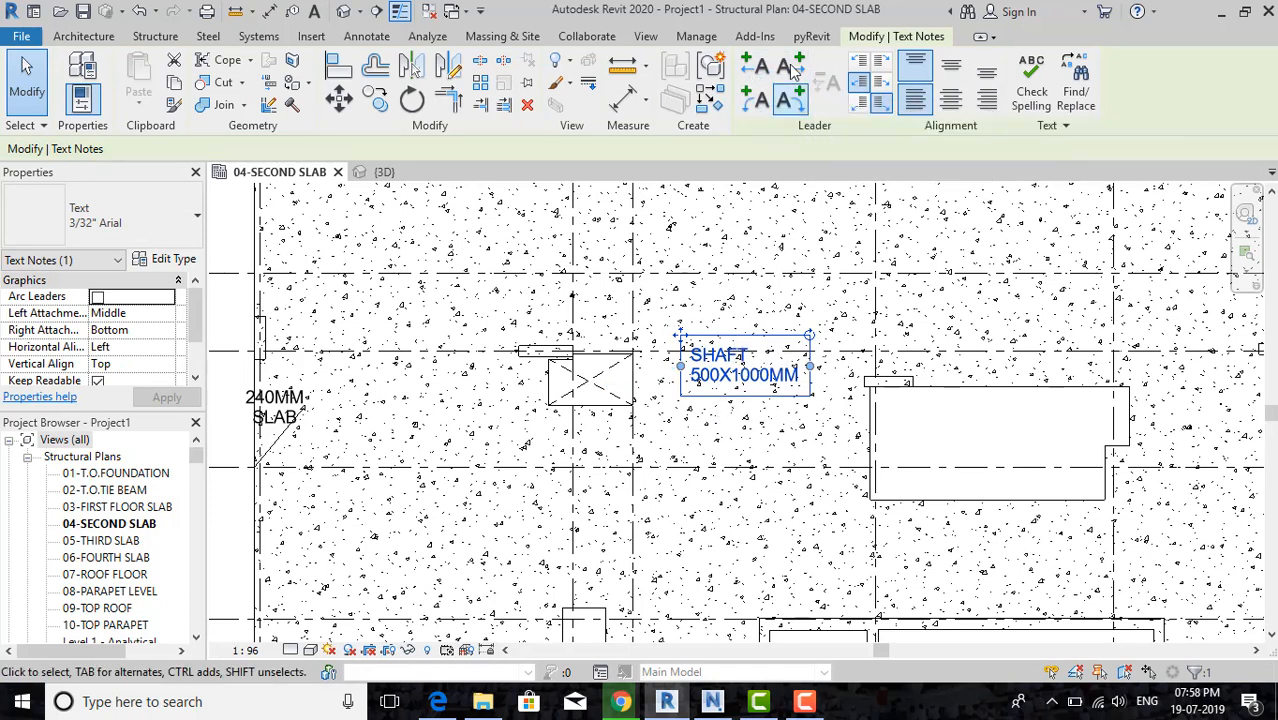
Try a left-side arc leader on the SHAFT note, bowed above the opening, and remove it again.
{"action": "left_click", "coordinate": [756, 102]}
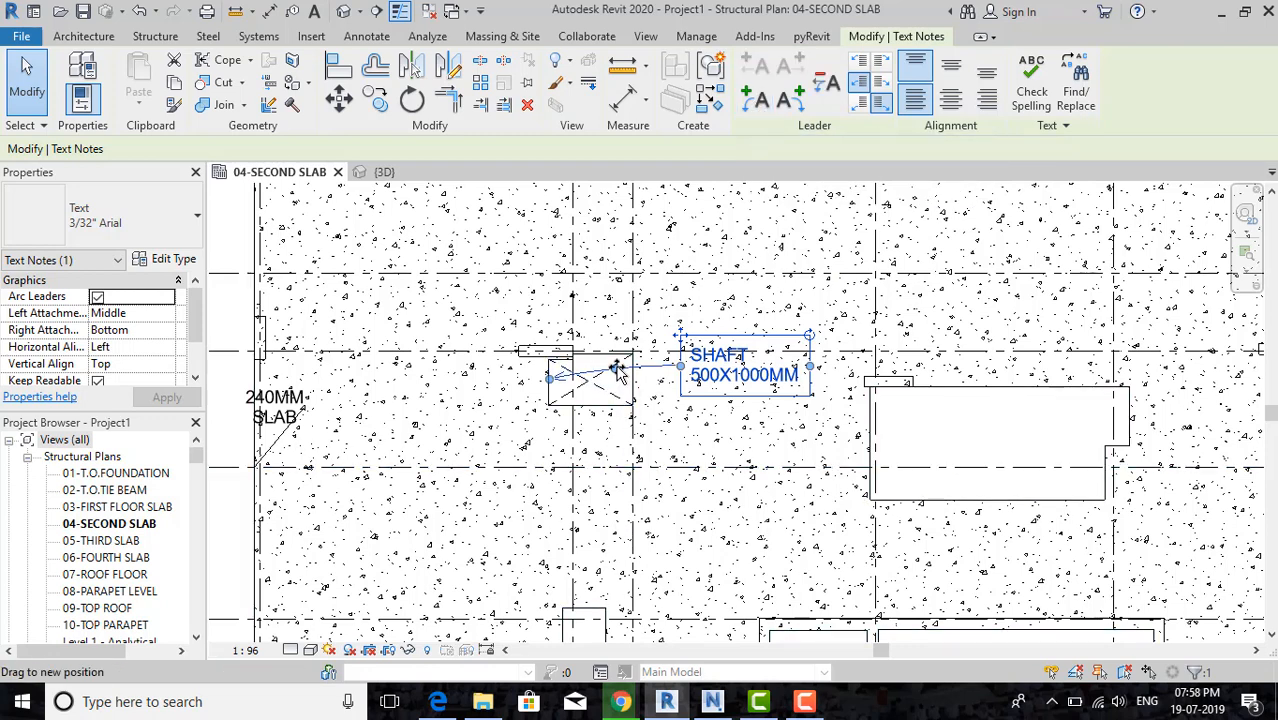
{"action": "left_click_drag", "start_coordinate": [614, 368], "coordinate": [616, 318]}
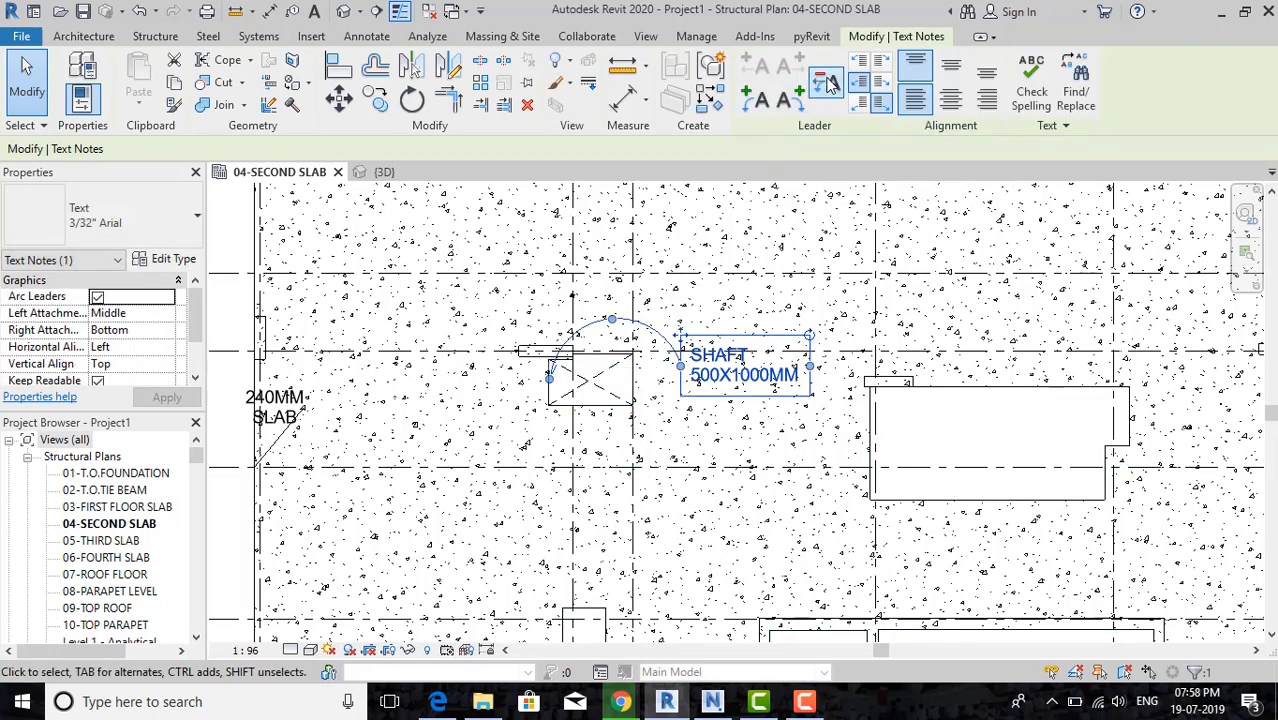
{"action": "left_click", "coordinate": [828, 88]}
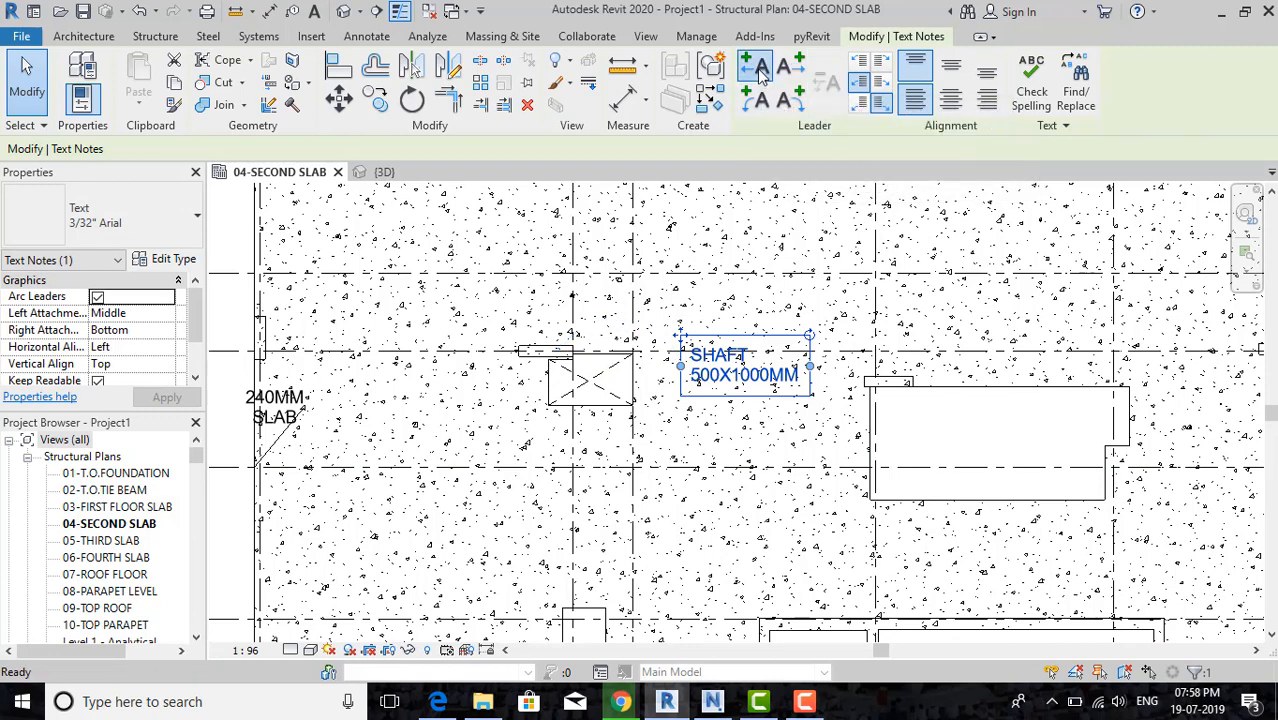
Add a left-side straight leader to the SHAFT note, with its arrowhead inside the crossed opening and its elbow level with the text attachment.
{"action": "left_click", "coordinate": [758, 70]}
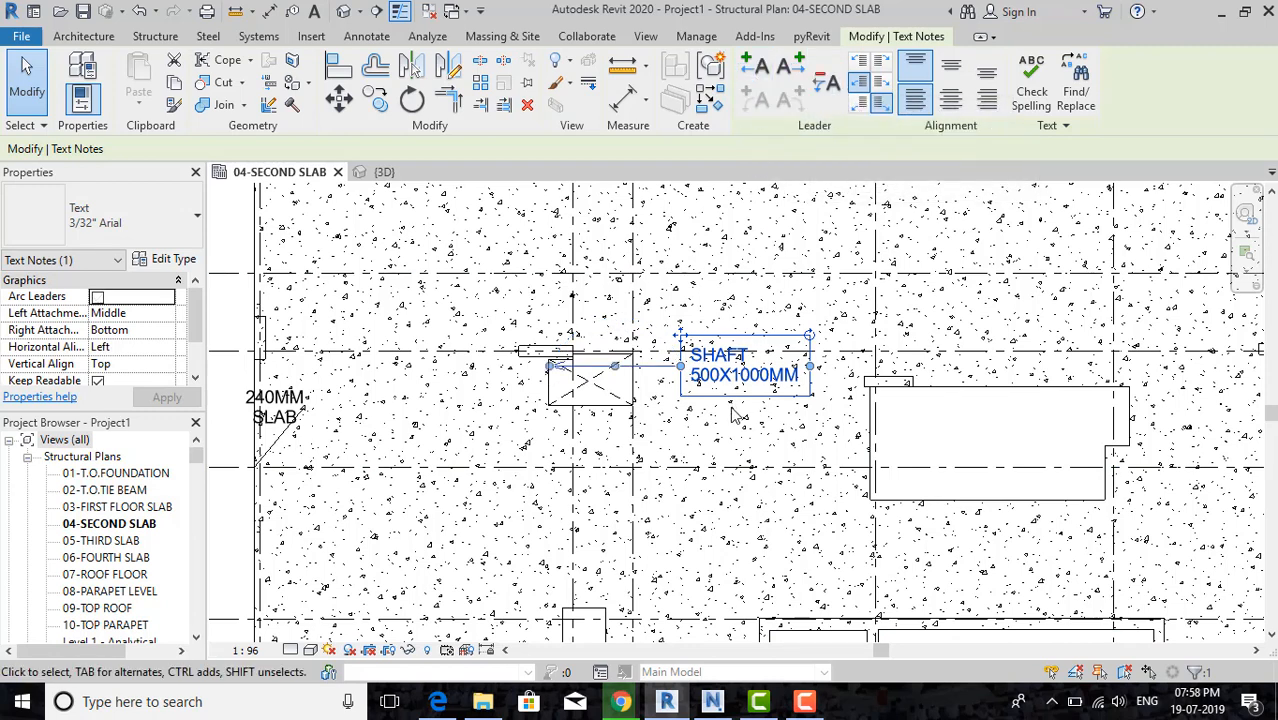
{"action": "scroll", "coordinate": [614, 370], "scroll_direction": "up", "scroll_amount": 1}
{"action": "left_click_drag", "start_coordinate": [619, 368], "coordinate": [618, 316]}
{"action": "left_click_drag", "start_coordinate": [541, 366], "coordinate": [577, 392]}
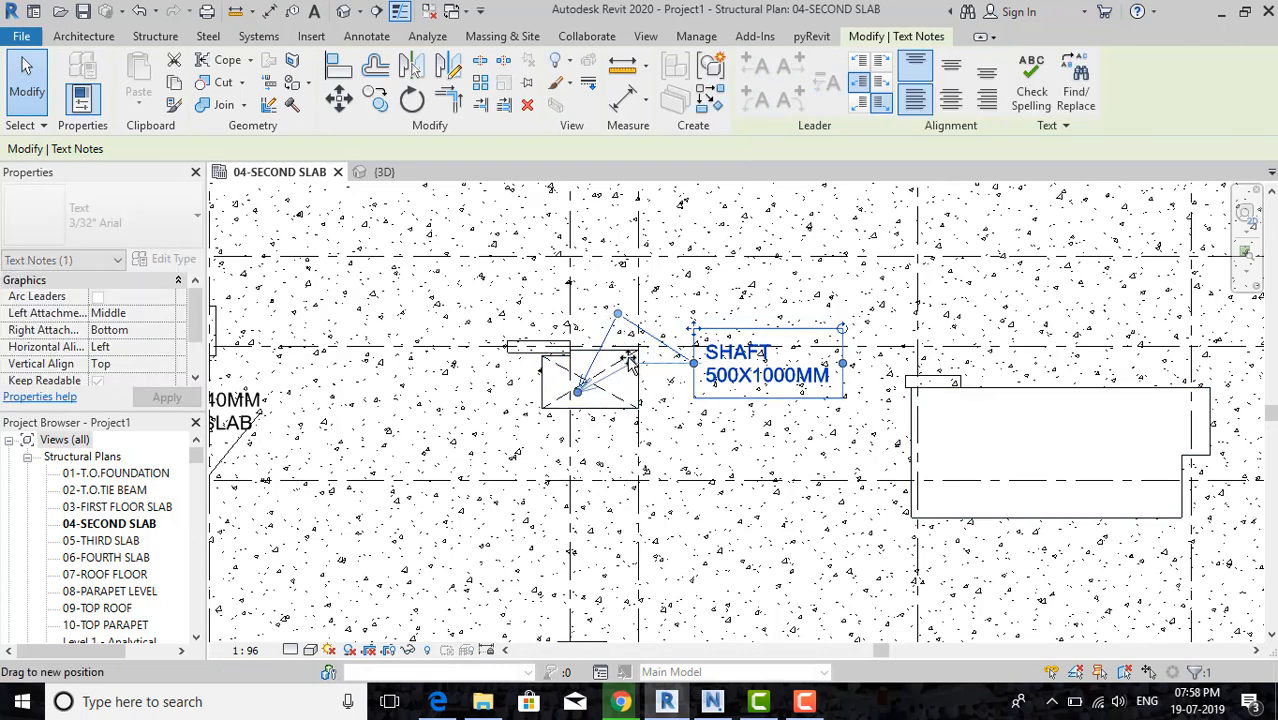
{"action": "left_click", "coordinate": [667, 390]}
{"action": "scroll", "coordinate": [667, 390], "scroll_direction": "up", "scroll_amount": 2}
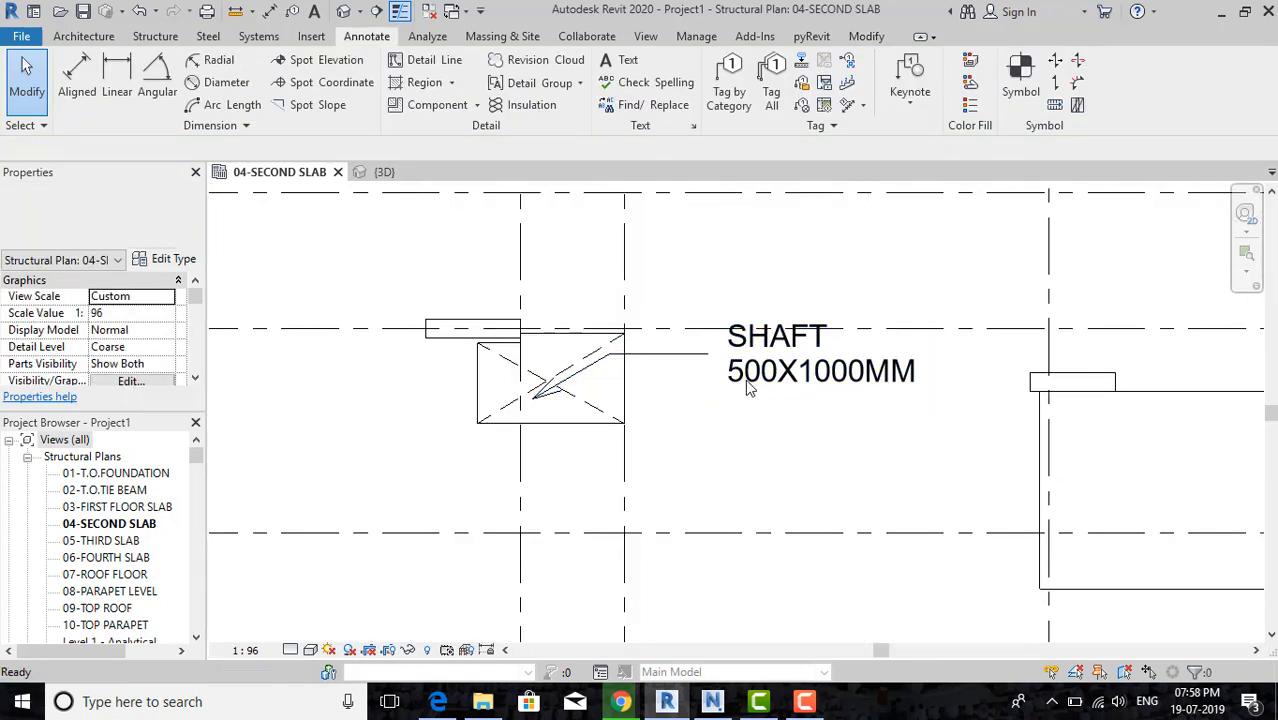
Shift the SHAFT note a little west toward the opening, keeping its landing line horizontal.
{"action": "left_click", "coordinate": [712, 305]}
{"action": "left_click_drag", "start_coordinate": [708, 301], "coordinate": [670, 304]}
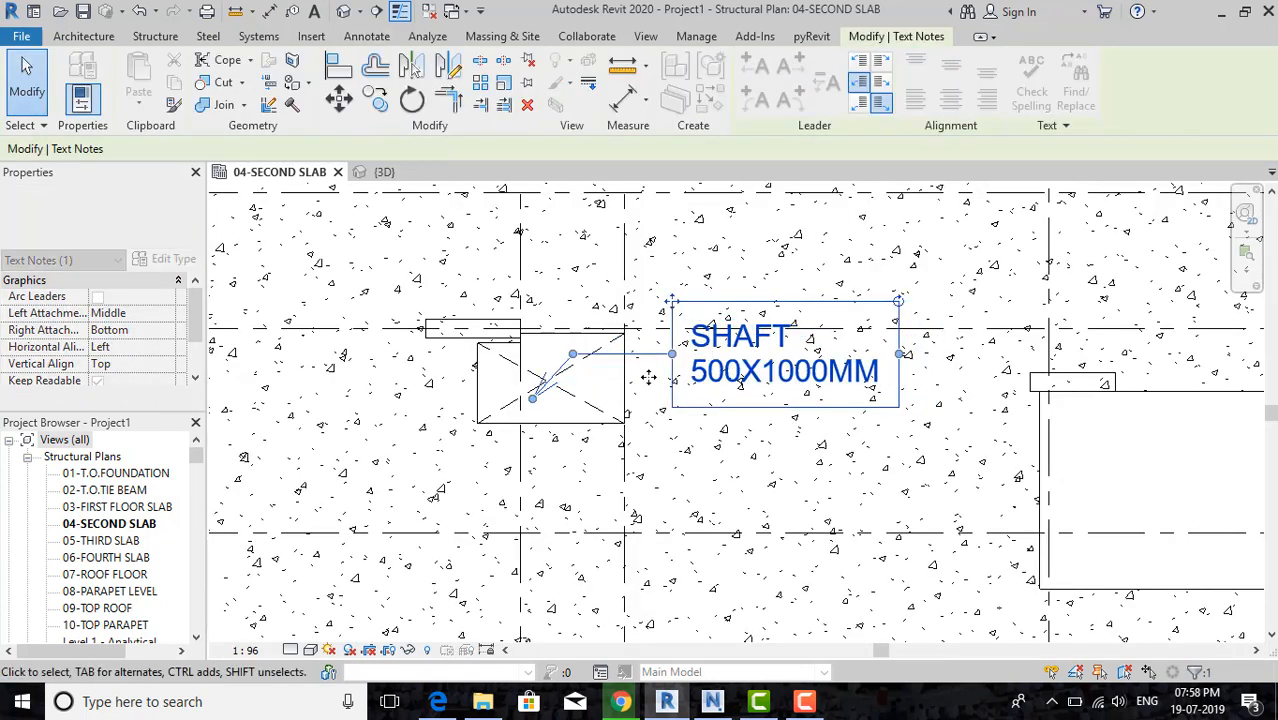
{"action": "left_click", "coordinate": [630, 428]}
{"action": "scroll", "coordinate": [630, 428], "scroll_direction": "down", "scroll_amount": 2}
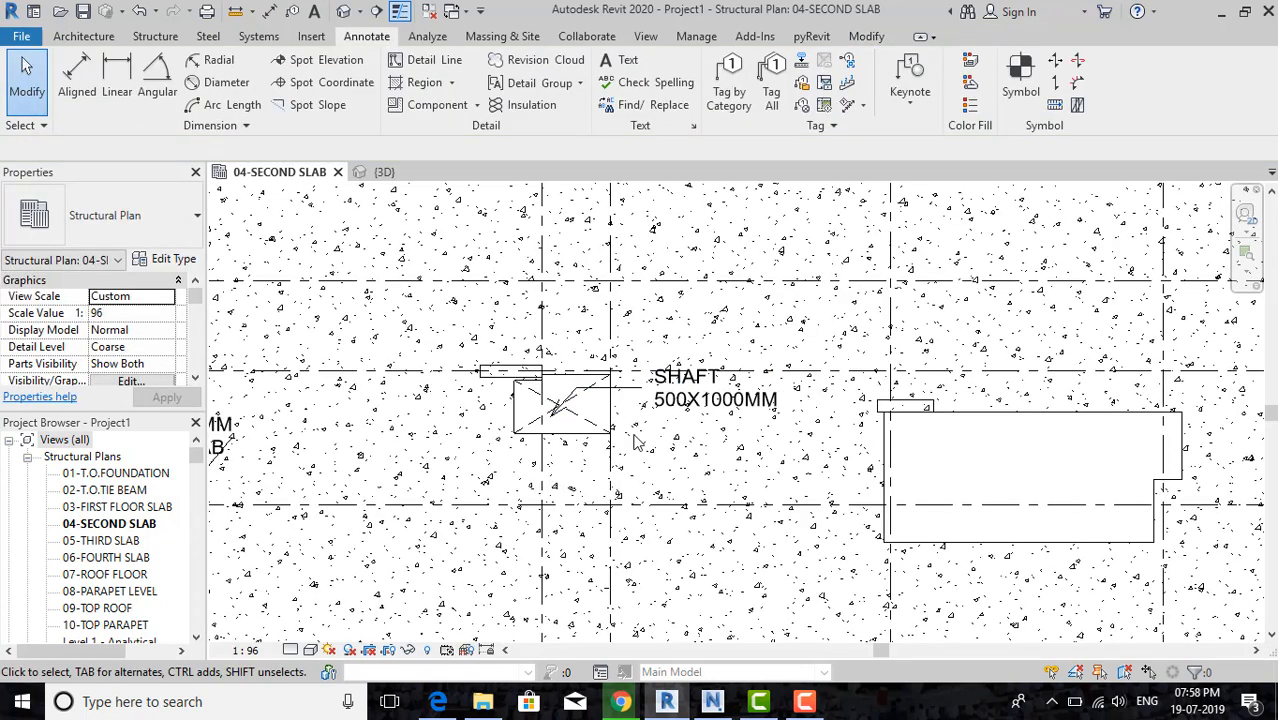
Try center horizontal and middle vertical alignment on the SHAFT note, and set it back to left and top.
{"action": "scroll", "coordinate": [636, 443], "scroll_direction": "up", "scroll_amount": 2}
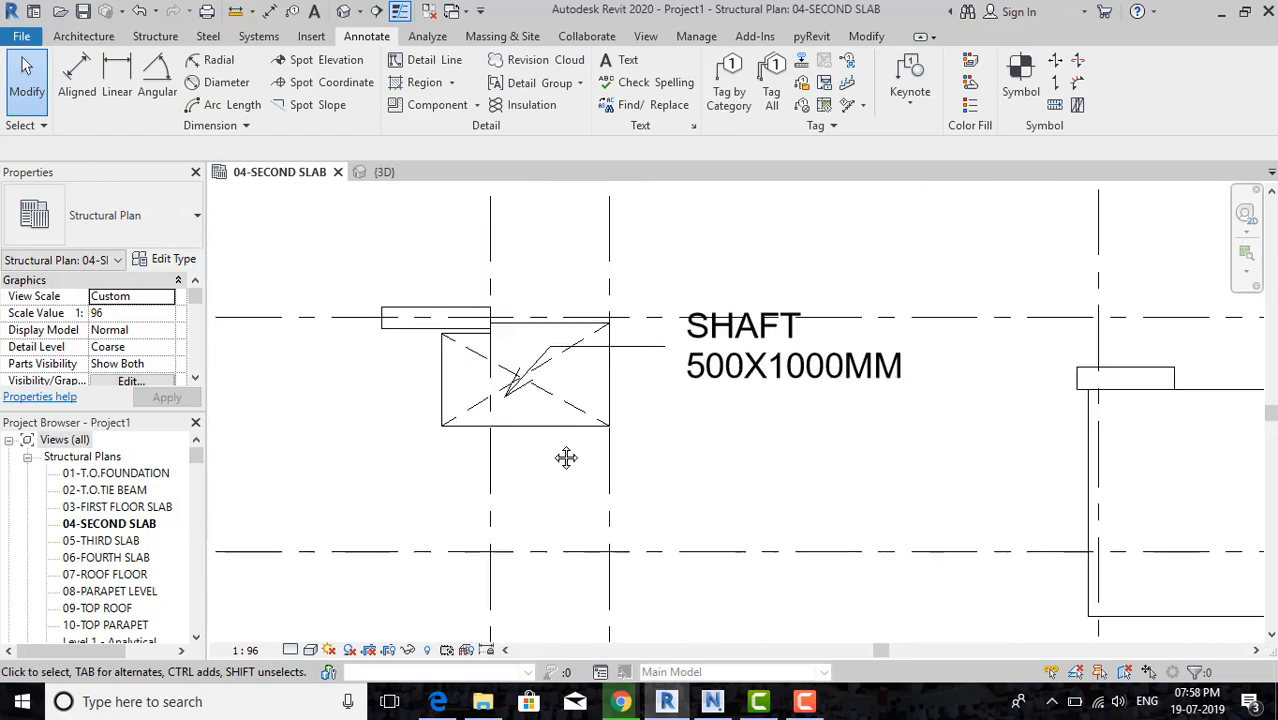
{"action": "left_click", "coordinate": [770, 388]}
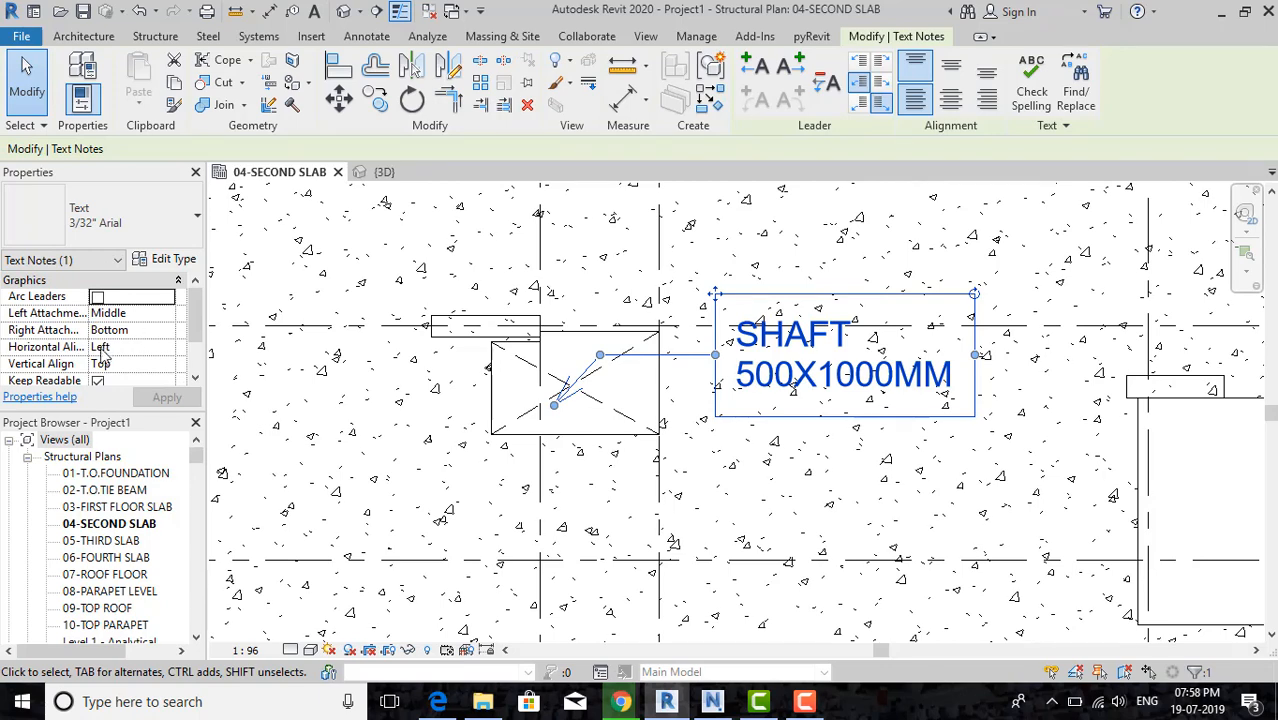
{"action": "scroll", "coordinate": [97, 373], "scroll_direction": "down", "scroll_amount": 1}
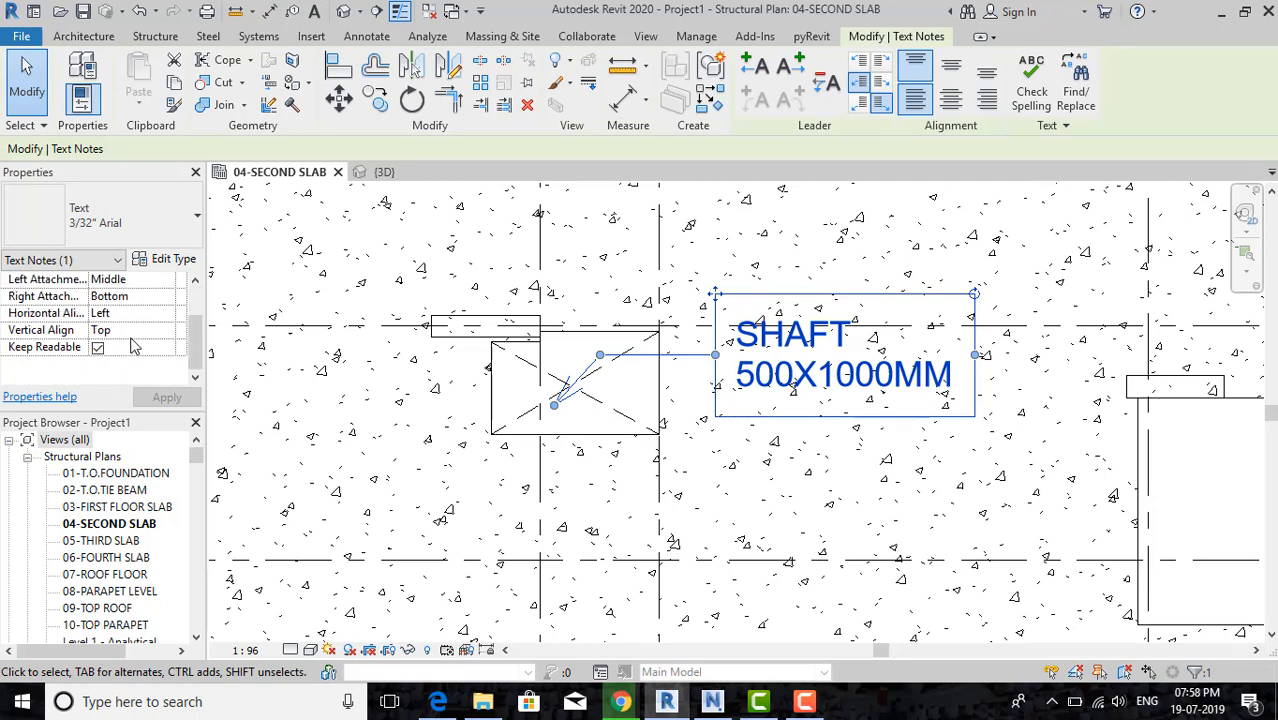
{"action": "scroll", "coordinate": [135, 349], "scroll_direction": "up", "scroll_amount": 1}
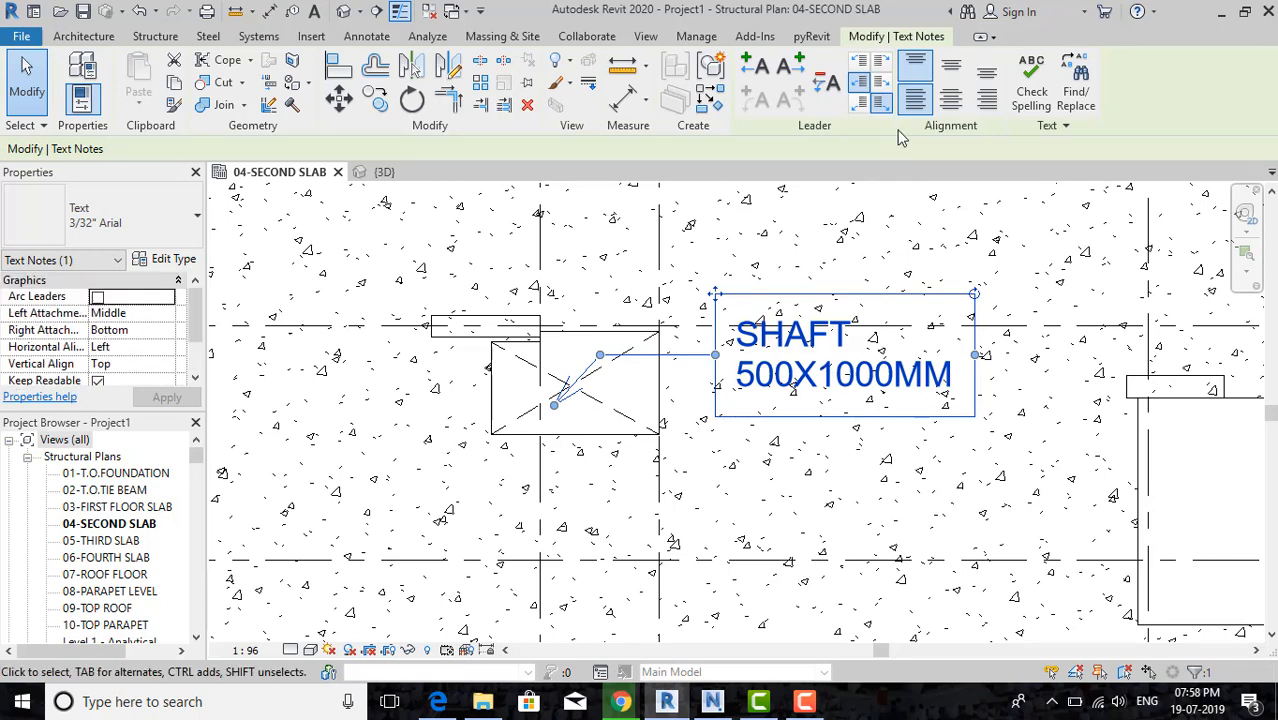
{"action": "left_click", "coordinate": [952, 100]}
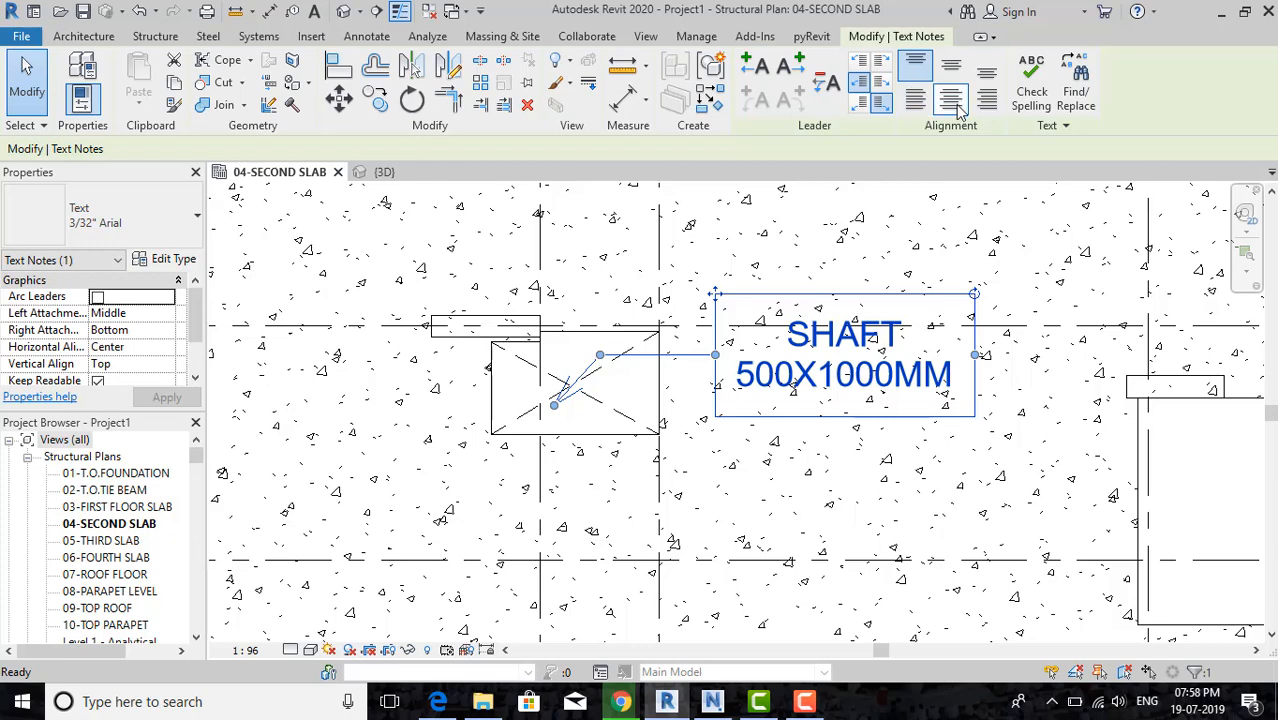
{"action": "left_click", "coordinate": [951, 66]}
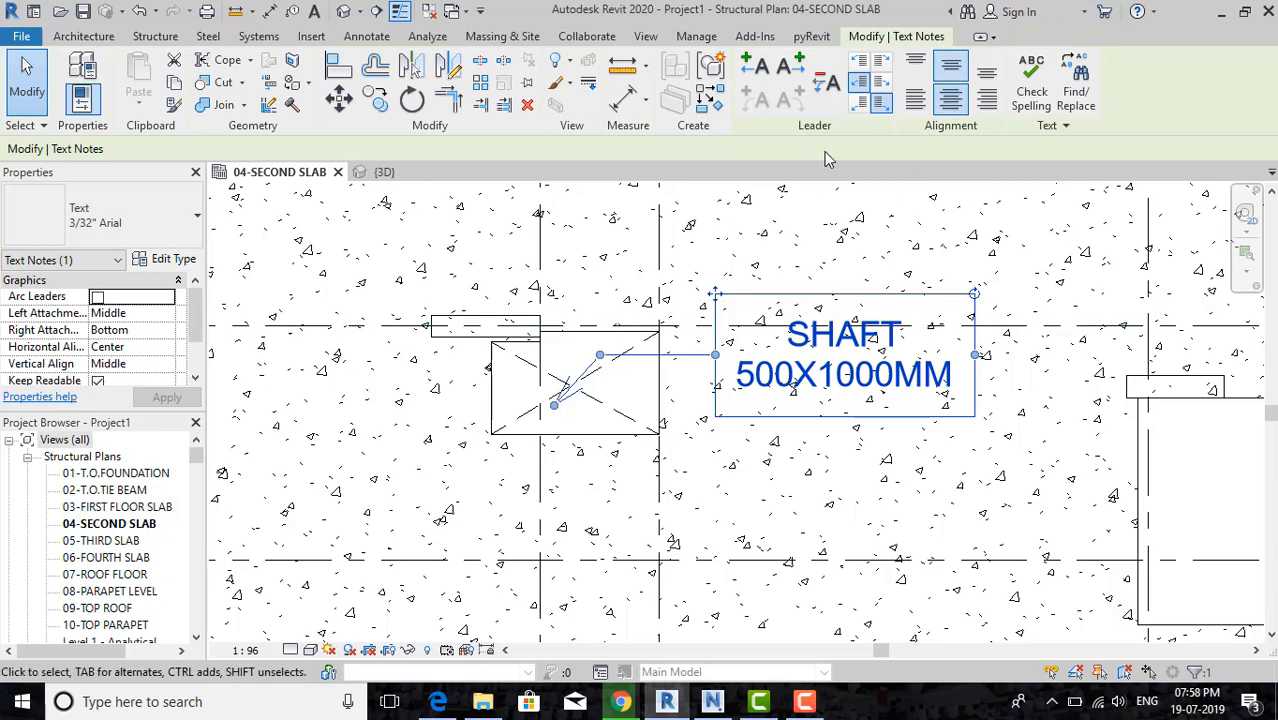
{"action": "left_click", "coordinate": [915, 97]}
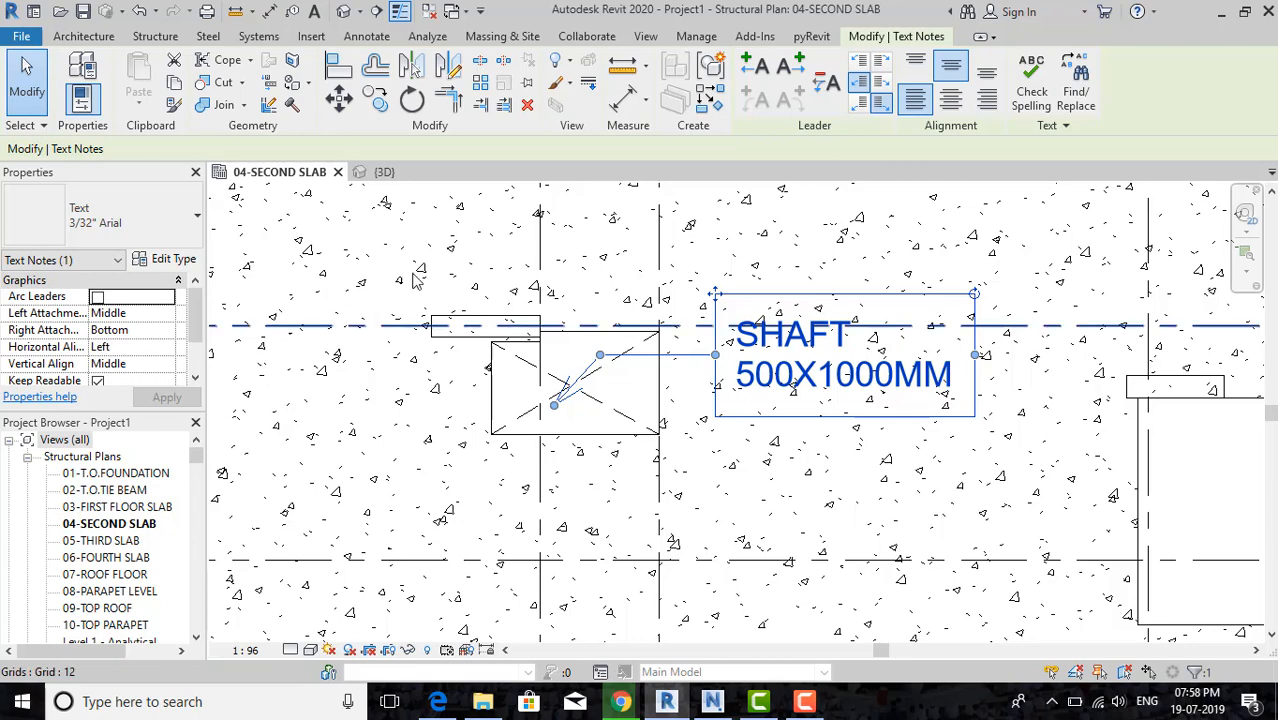
{"action": "left_click", "coordinate": [915, 66]}
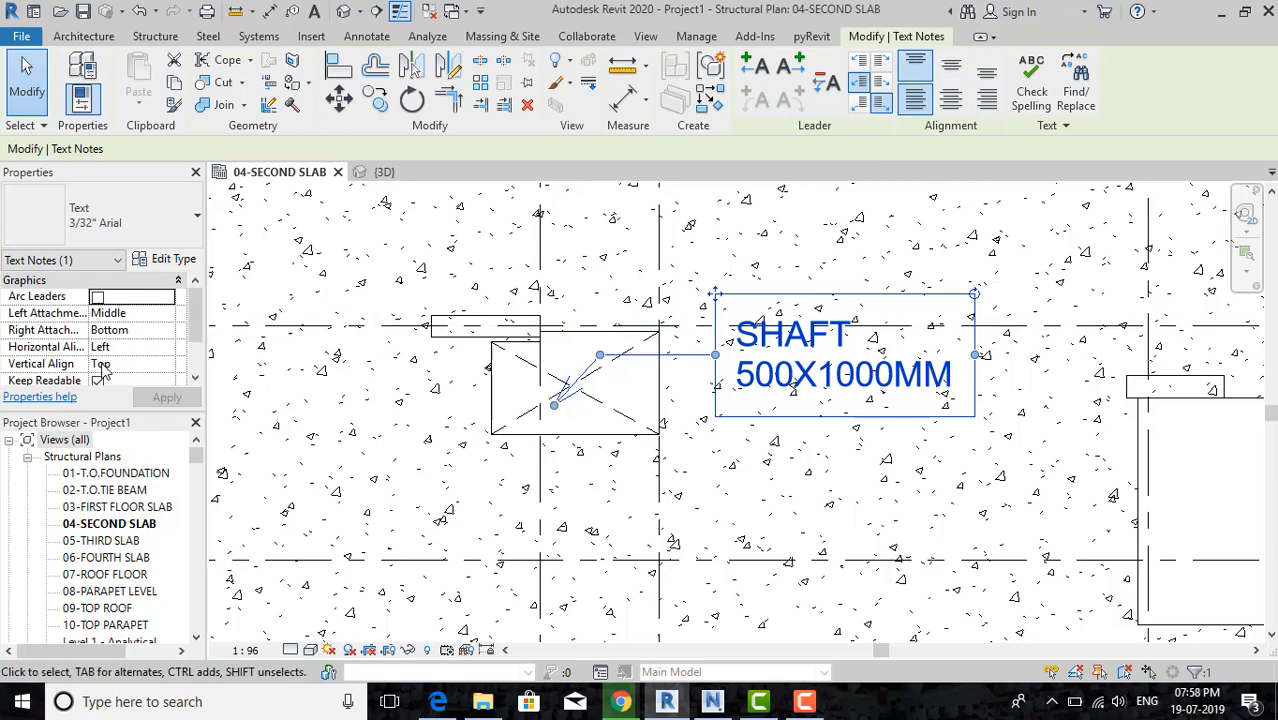
Center the SHAFT note's text horizontally and deselect the note.
{"action": "left_click", "coordinate": [951, 98]}
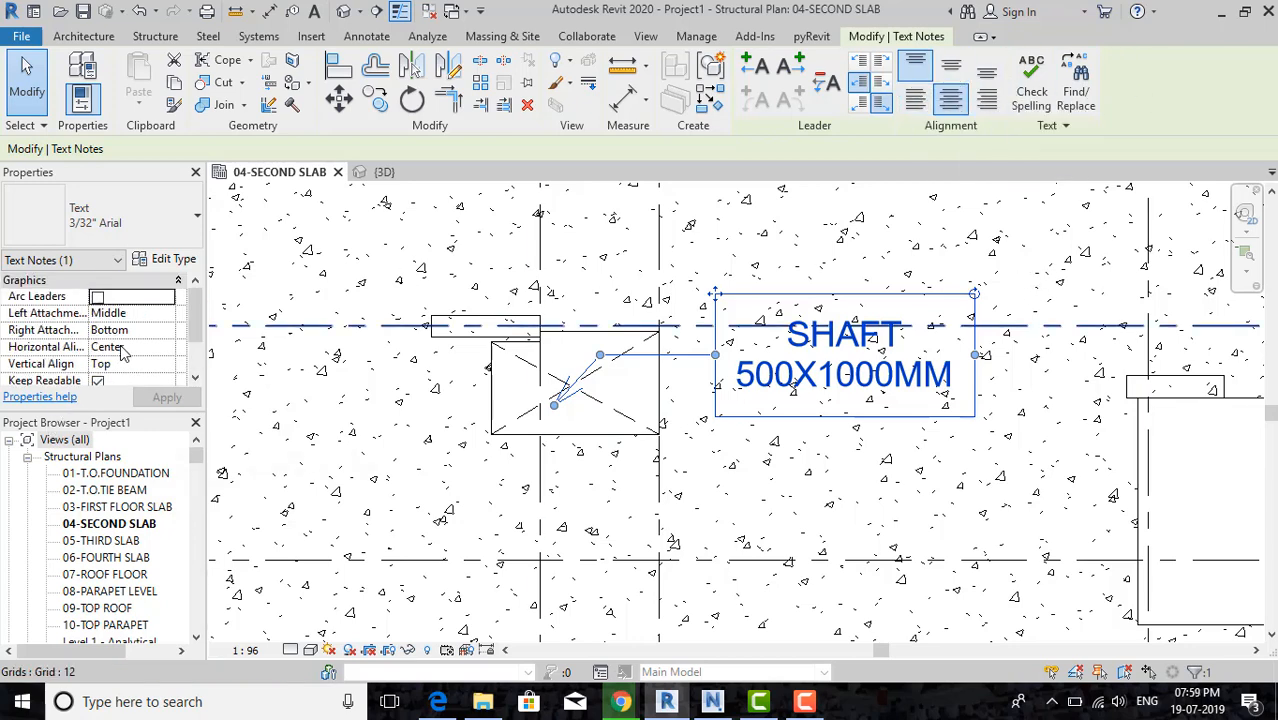
{"action": "left_click", "coordinate": [790, 480]}
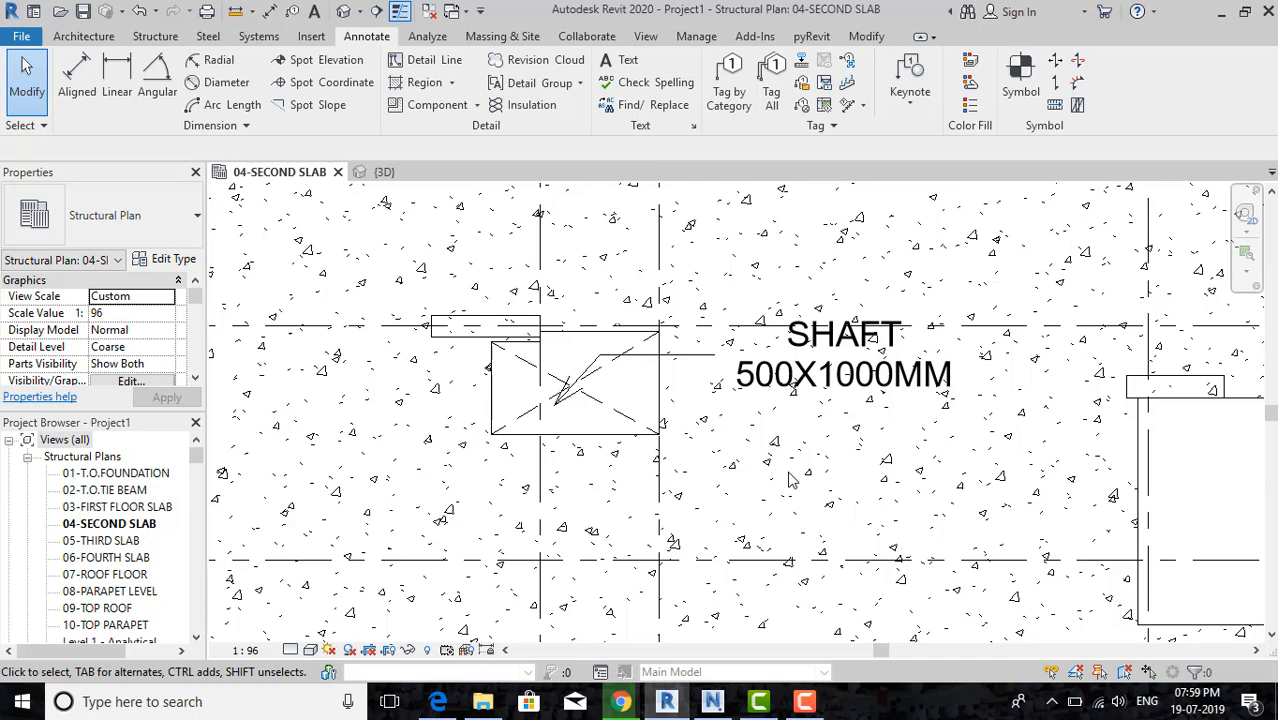
{"action": "scroll", "coordinate": [785, 480], "scroll_direction": "down", "scroll_amount": 1}
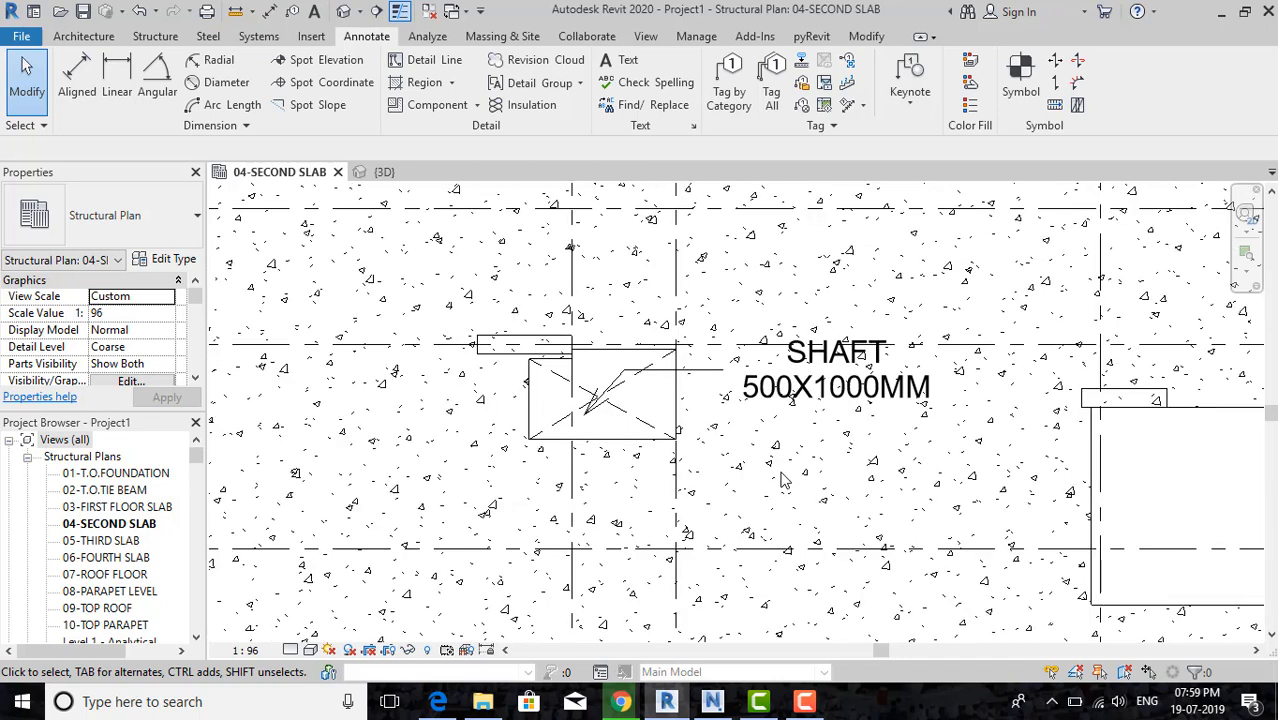